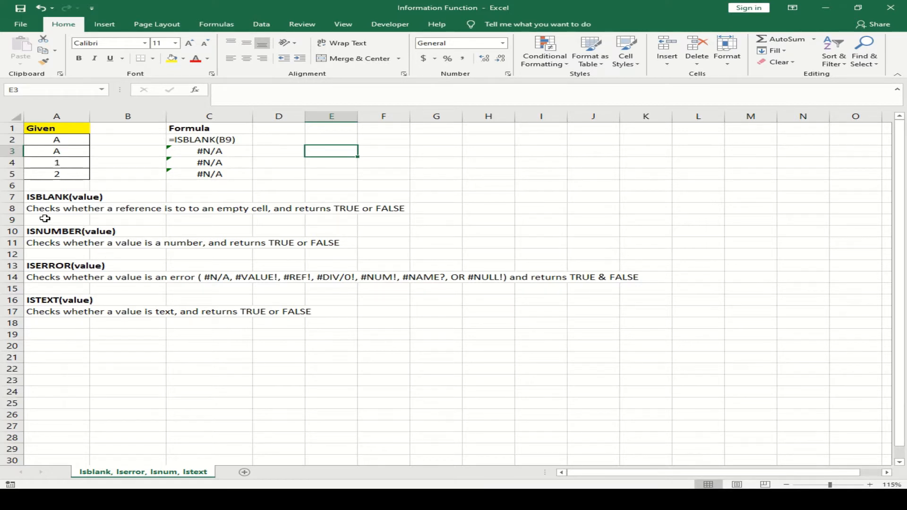
- Remove the duplicated word "to" from the ISBLANK description in cell A8
left_click(14, 208)
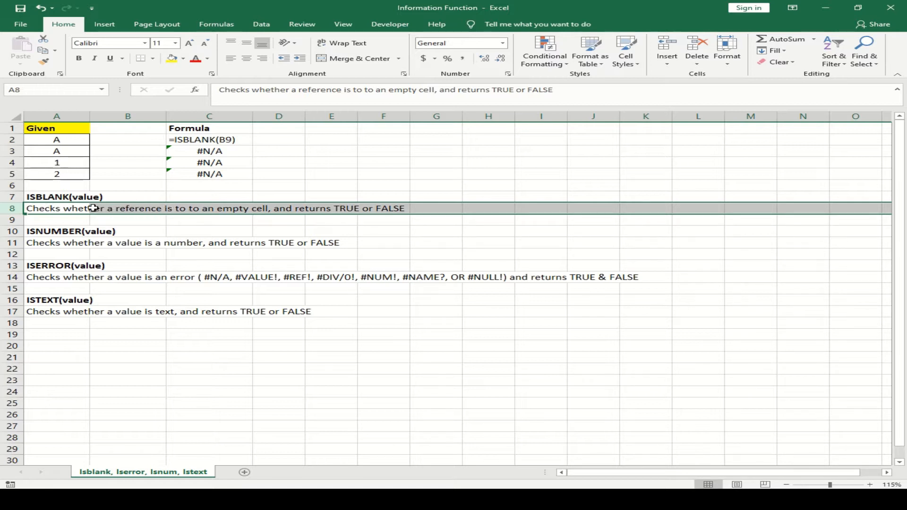
left_click(365, 90)
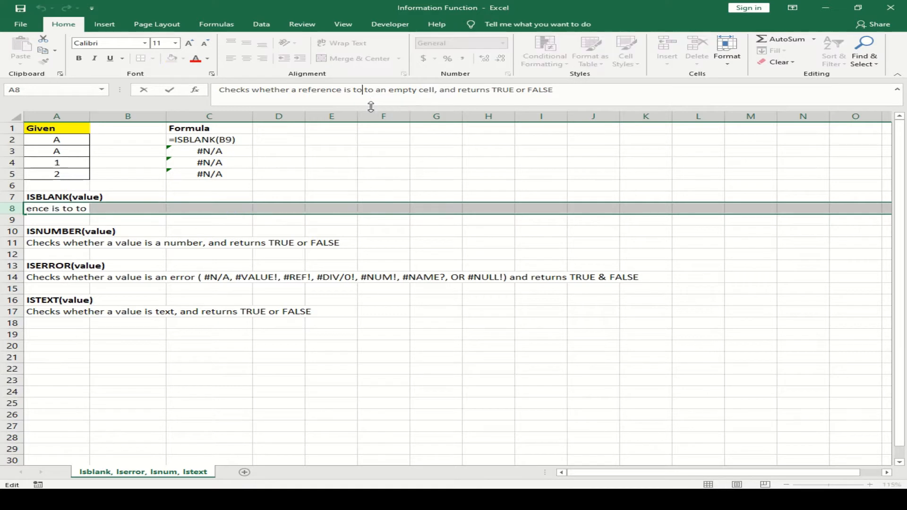
key("BackSpace")
key("BackSpace")
key("BackSpace")
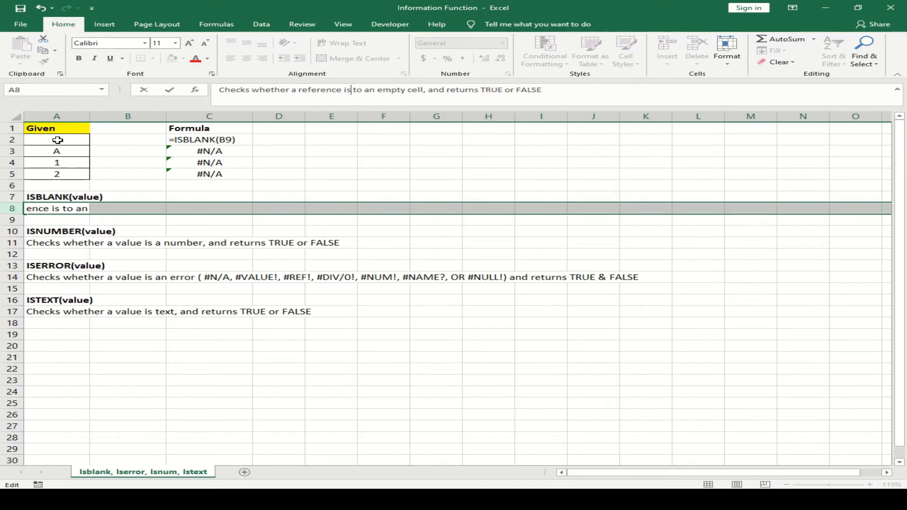
- Enter the formula =ISBLANK(A2) in cell B2 to check whether the first Given value is empty
left_click_drag(57, 140, 56, 175)
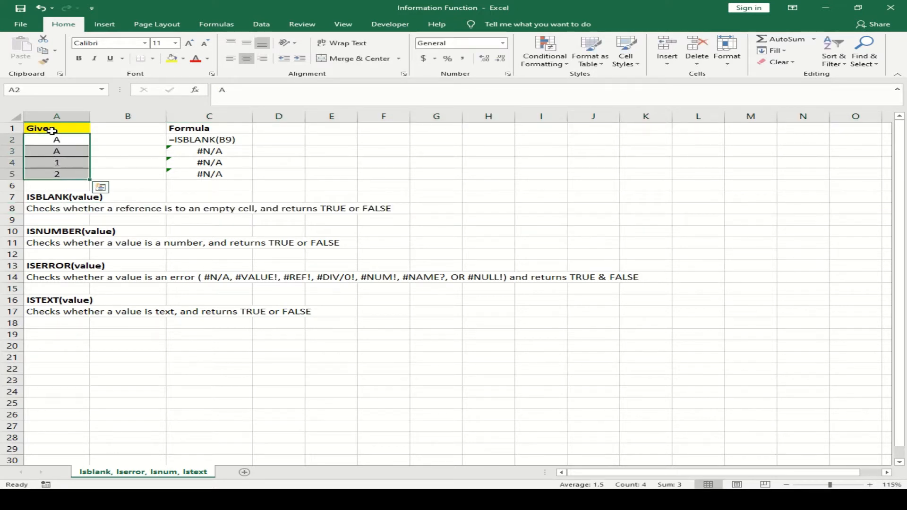
left_click_drag(48, 128, 53, 173)
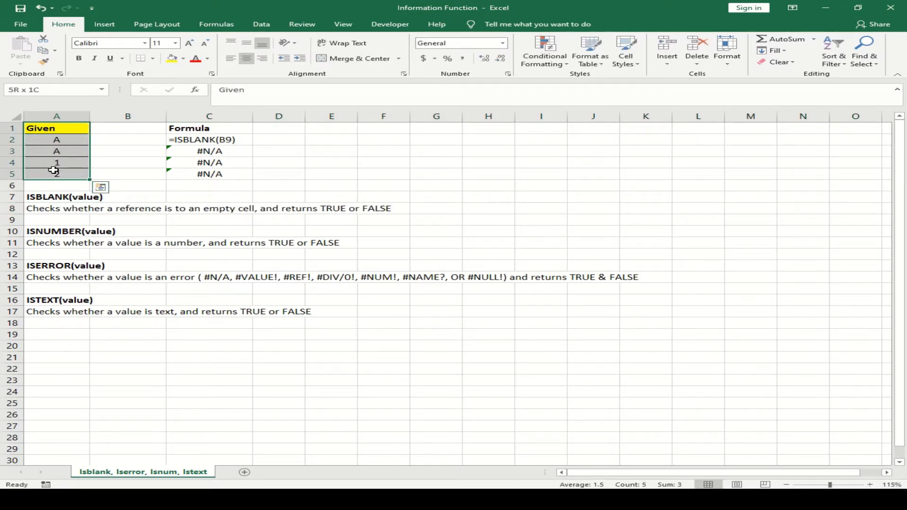
left_click(130, 140)
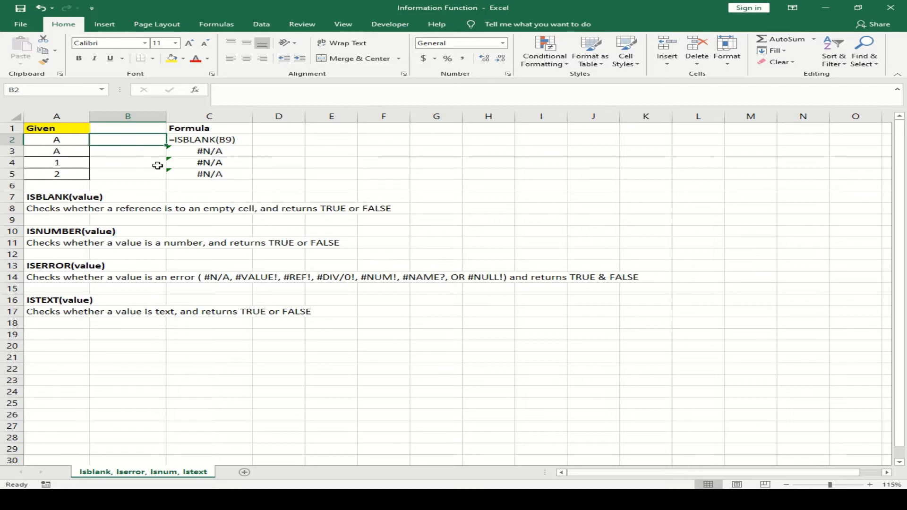
type("=is")
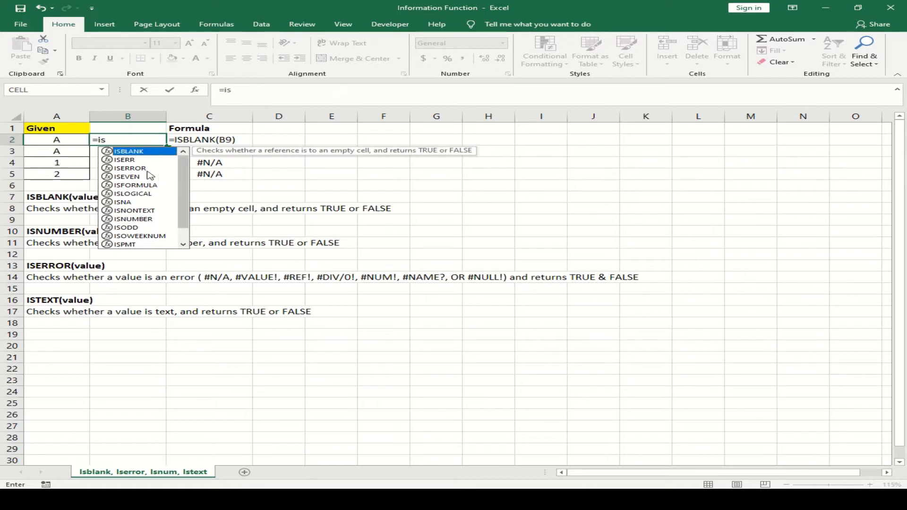
key("Tab")
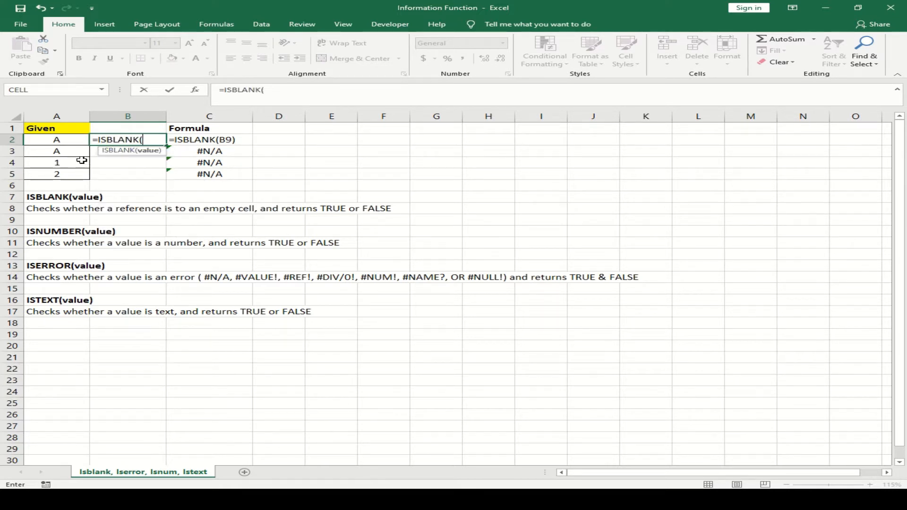
left_click(56, 141)
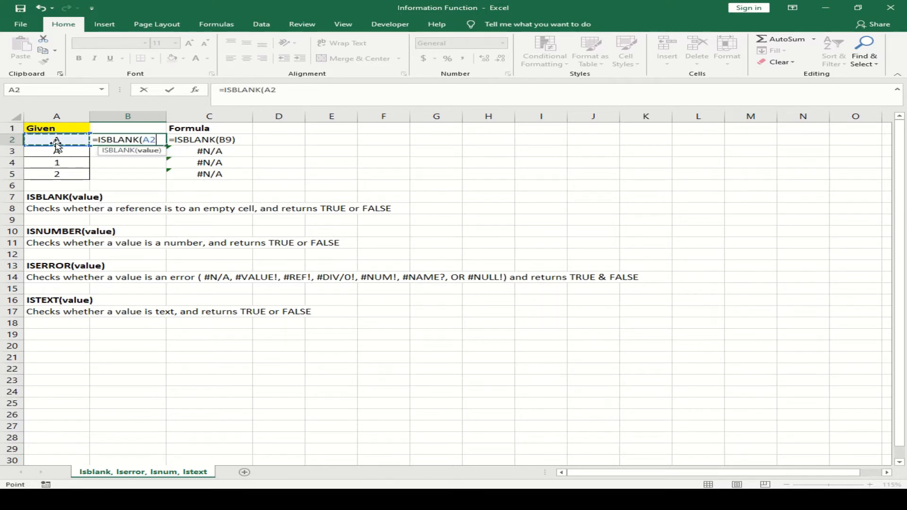
type(")")
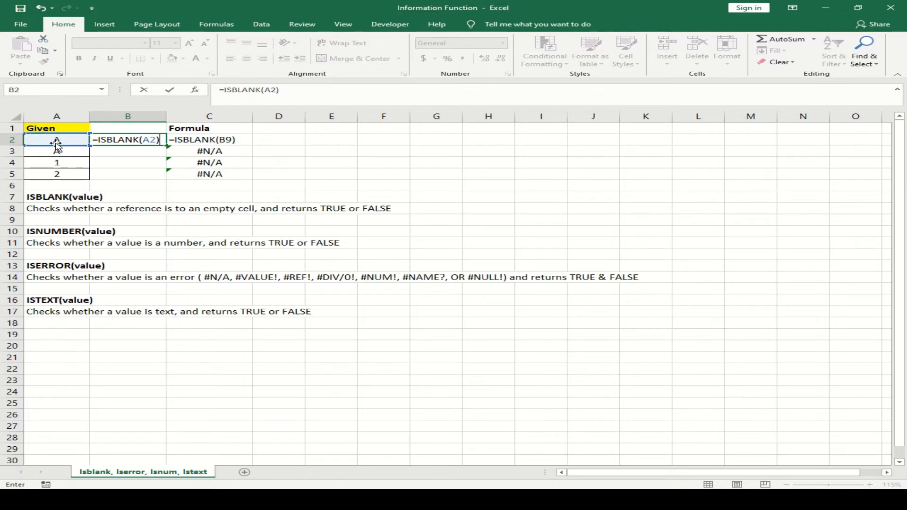
key("Return")
left_click(116, 140)
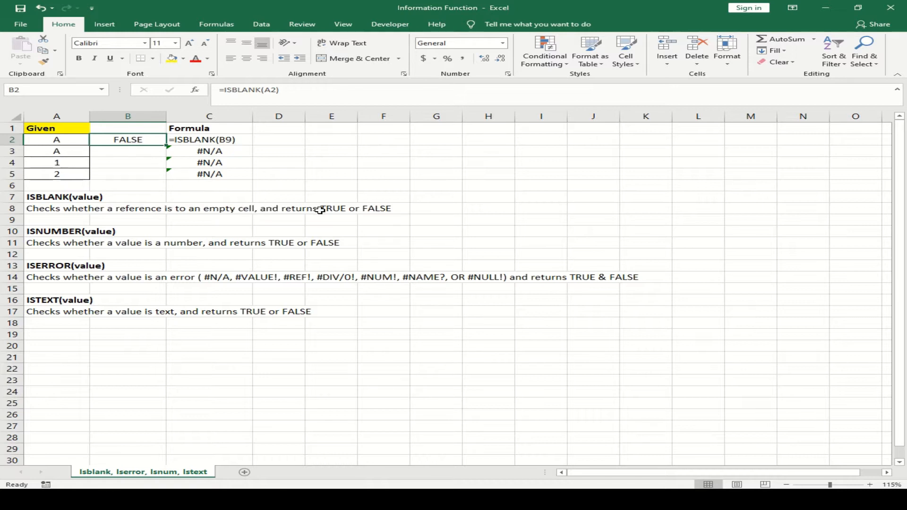
- Clear cell A2 to test the ISBLANK formula in B2 against an empty cell
left_click(49, 140)
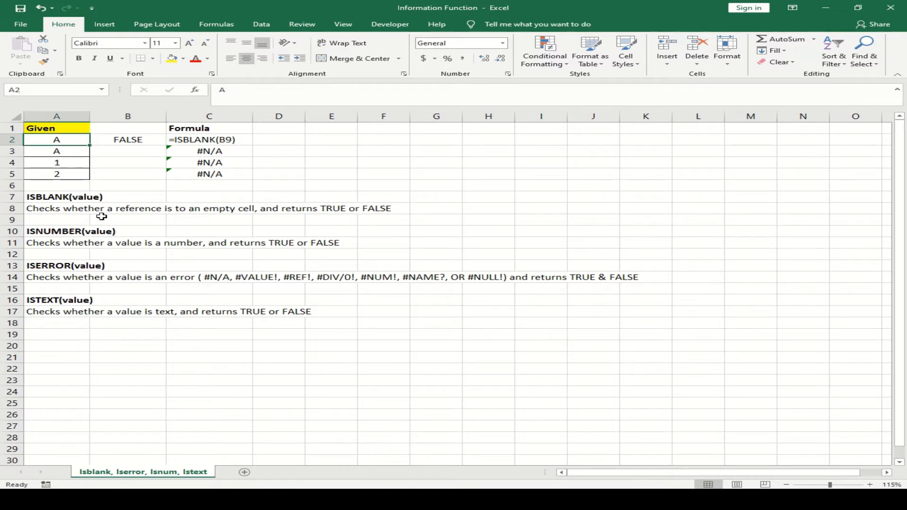
key("Delete")
left_click(101, 140)
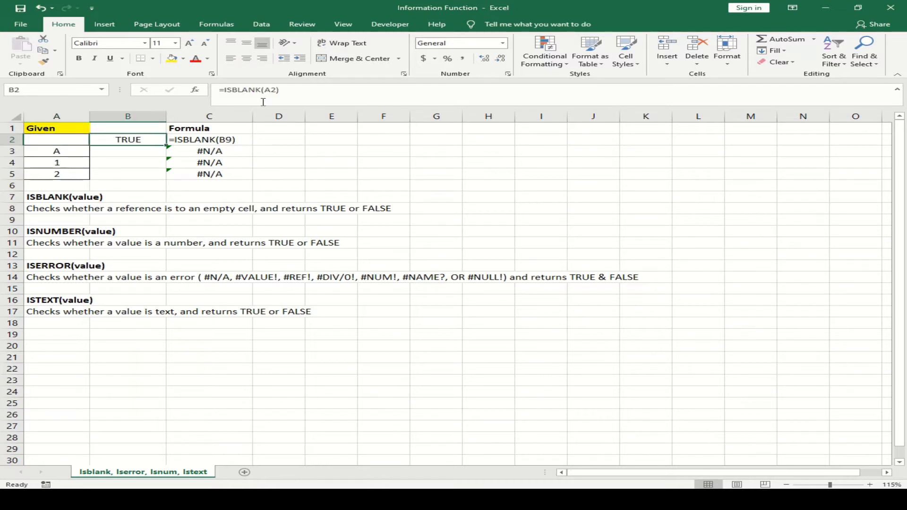
left_click_drag(293, 90, 214, 90)
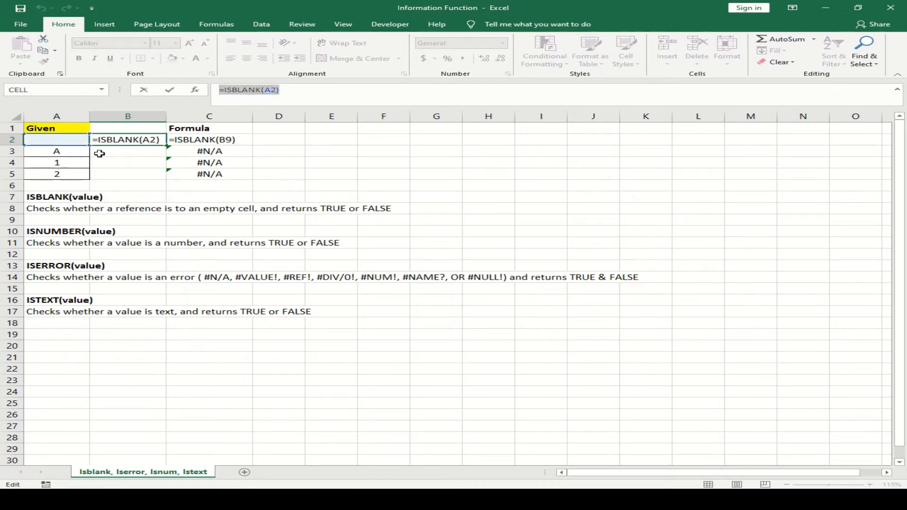
type("=")
left_click(47, 139)
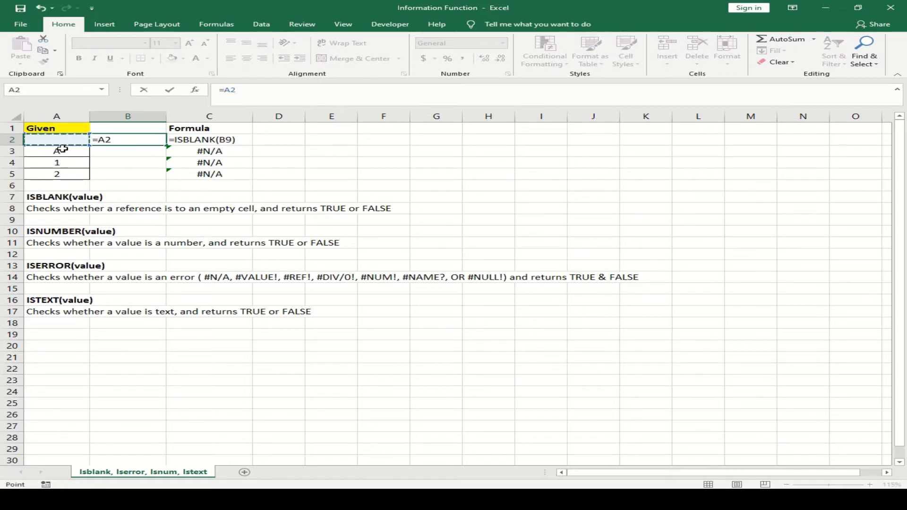
key("Escape")
- Enter A in cell A2 to retest the ISBLANK formula, and clear the cell again
left_click(54, 137)
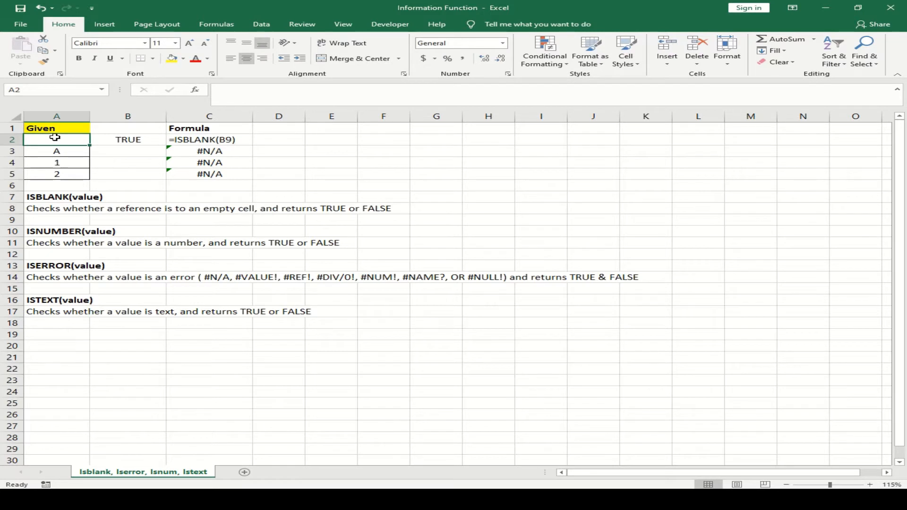
type("A")
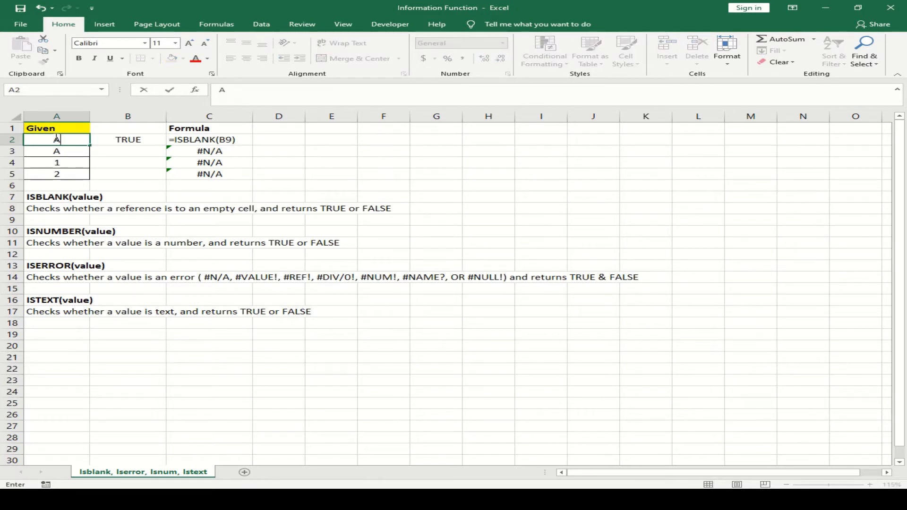
key("Return")
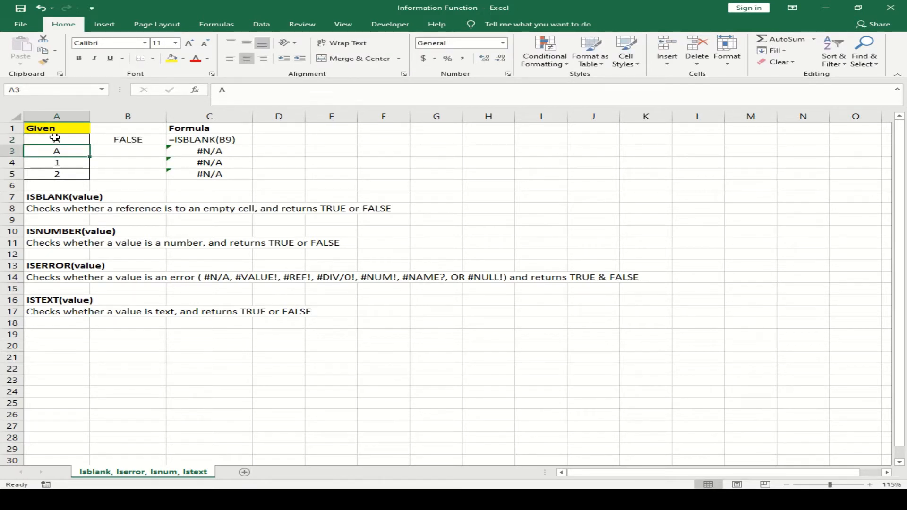
left_click(55, 137)
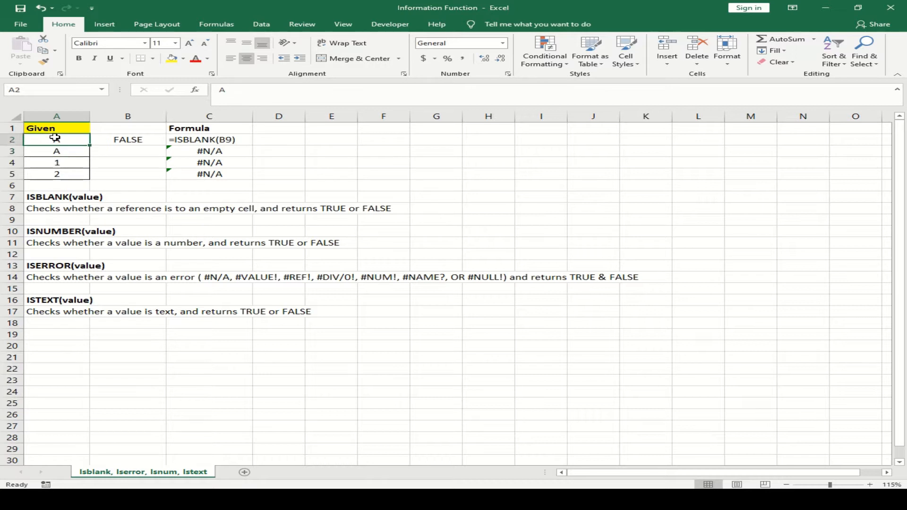
key("Delete")
- Enter the formula =ISNUMBER(A3) in cell B3 to check whether the second Given value is a number
left_click(122, 152)
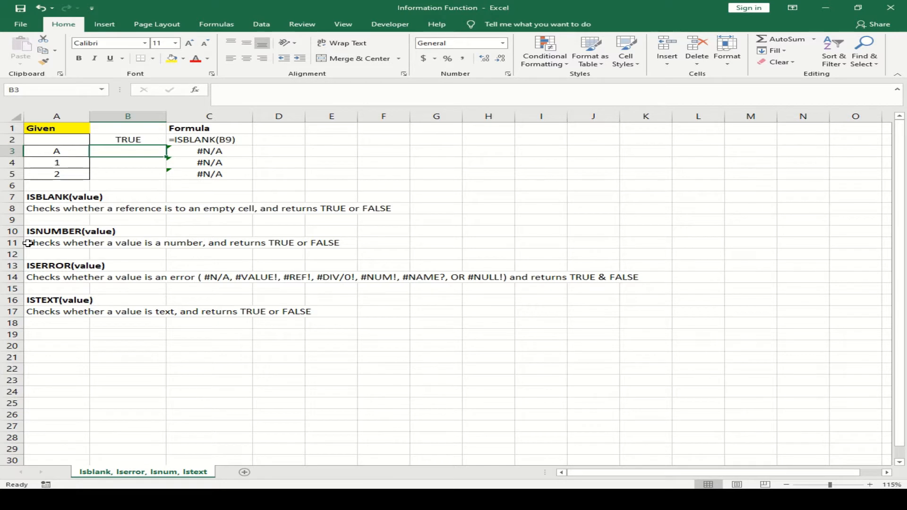
left_click(182, 152)
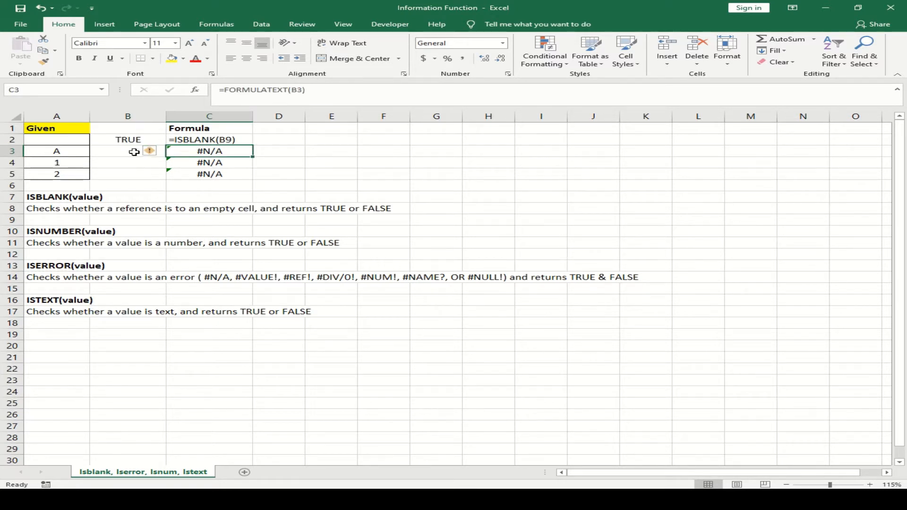
left_click(119, 152)
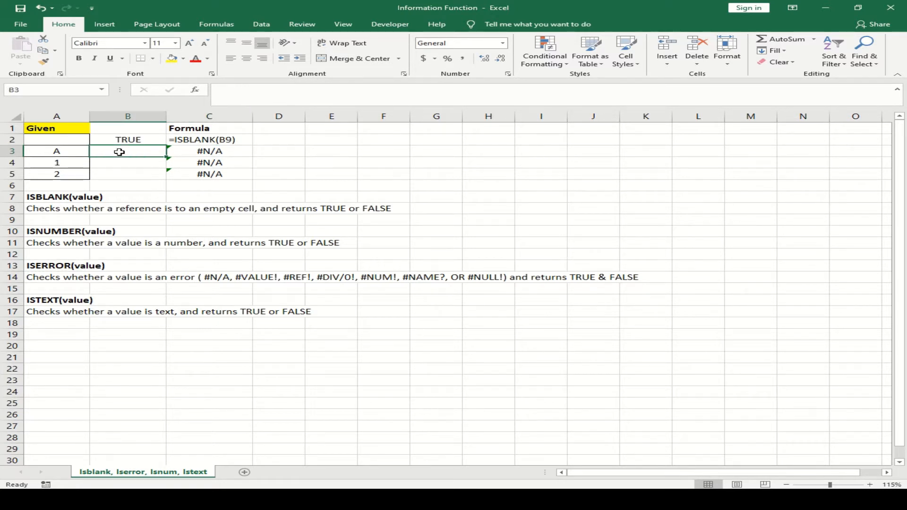
left_click(9, 243)
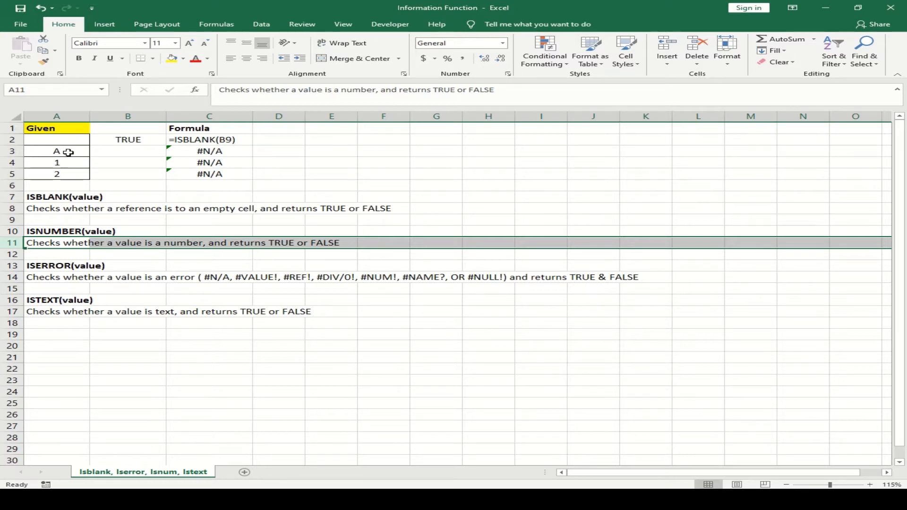
left_click(124, 151)
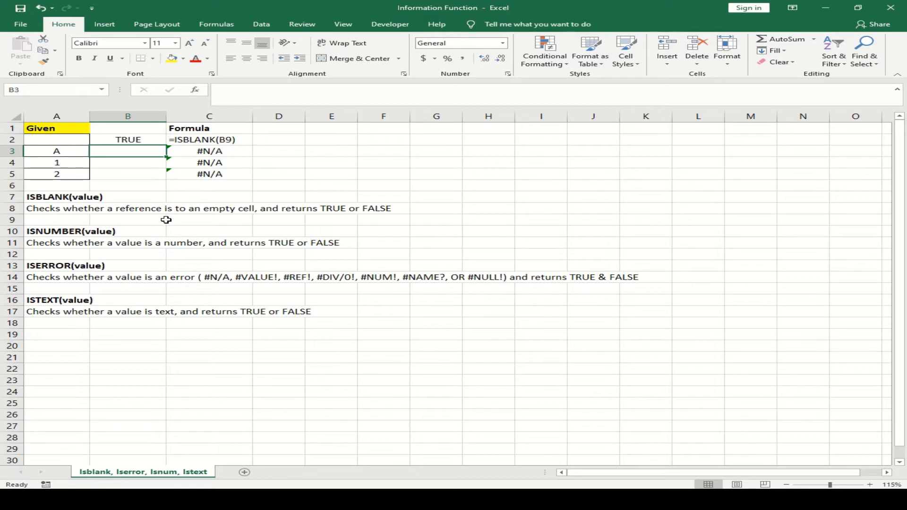
type("=IS")
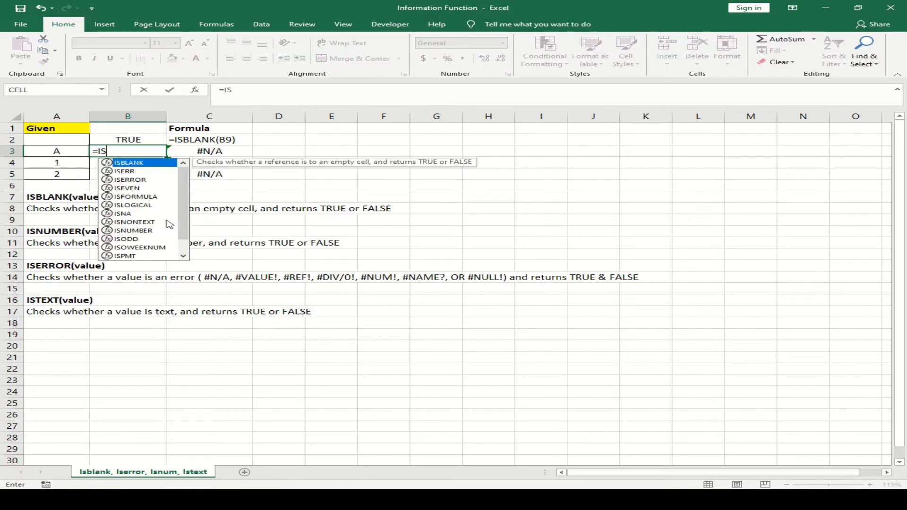
double_click(137, 230)
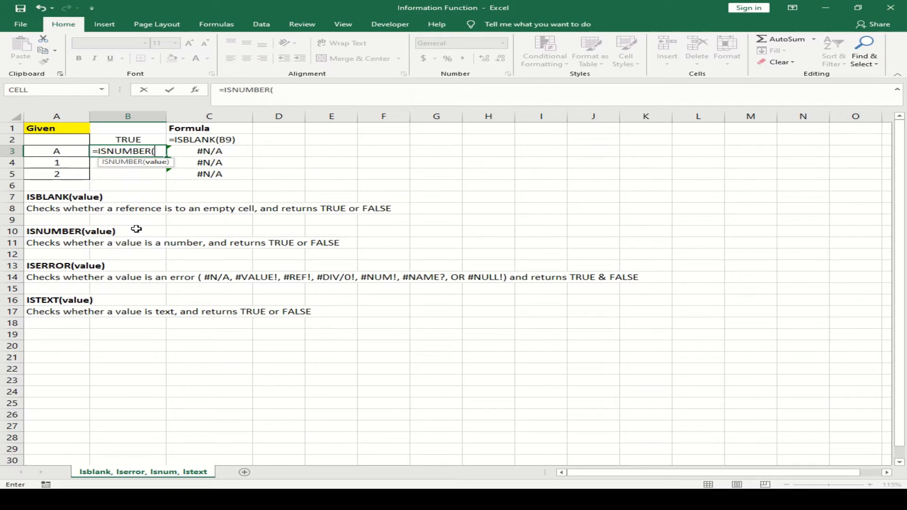
left_click(50, 154)
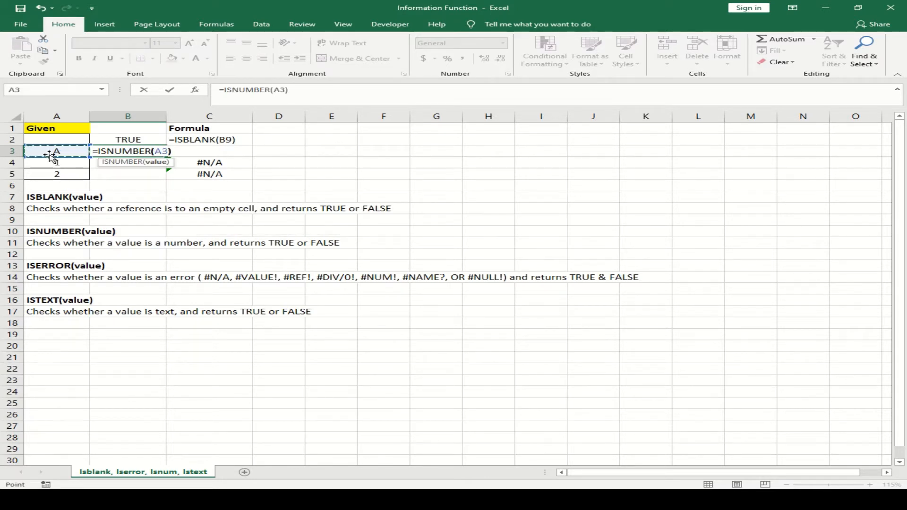
type(")")
key("Return")
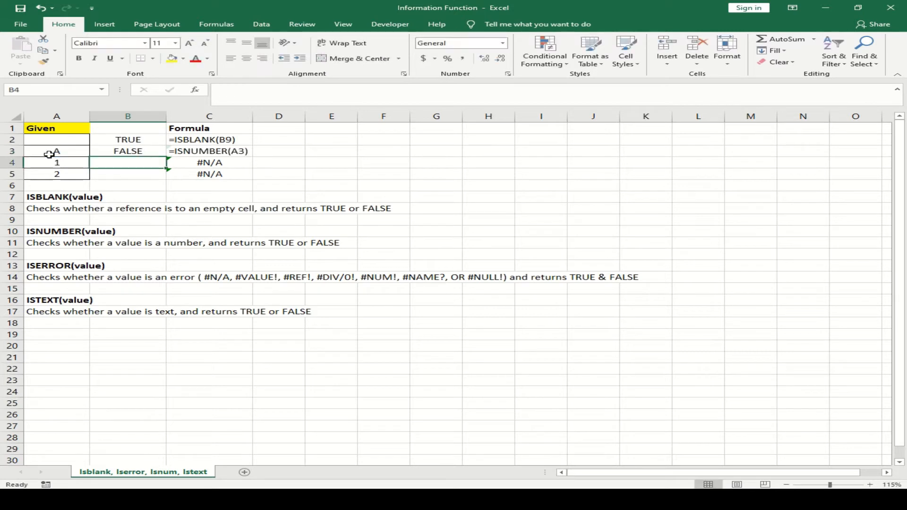
- Enter 2 in cell A3 to test the ISNUMBER formula in B3 with a numeric value
left_click(107, 151)
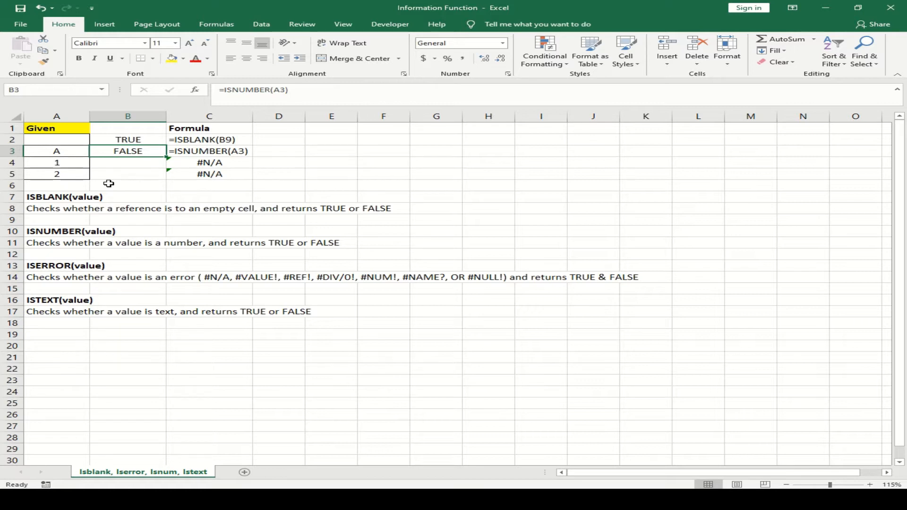
key("Left")
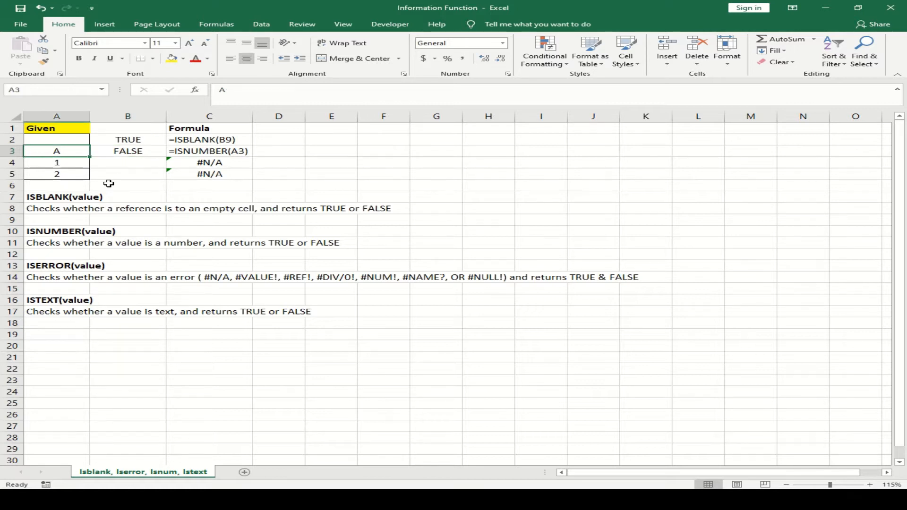
type("2")
key("Return")
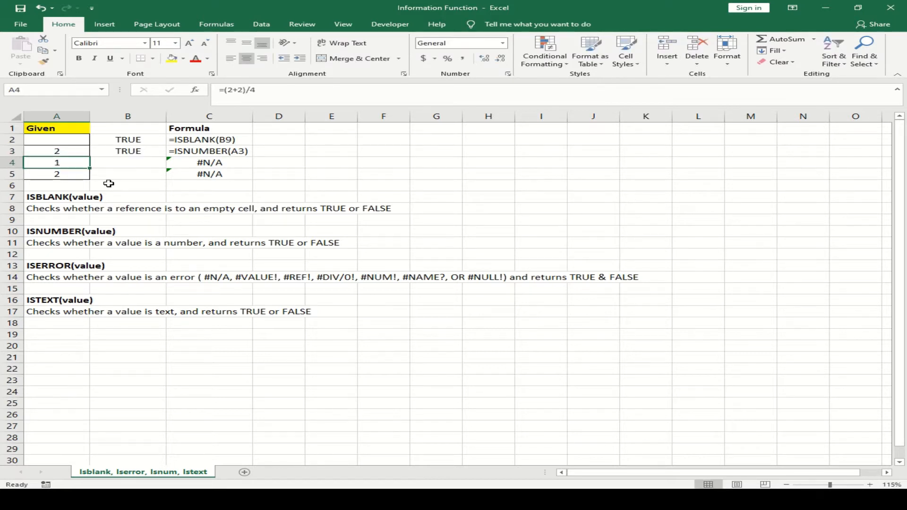
key("Up")
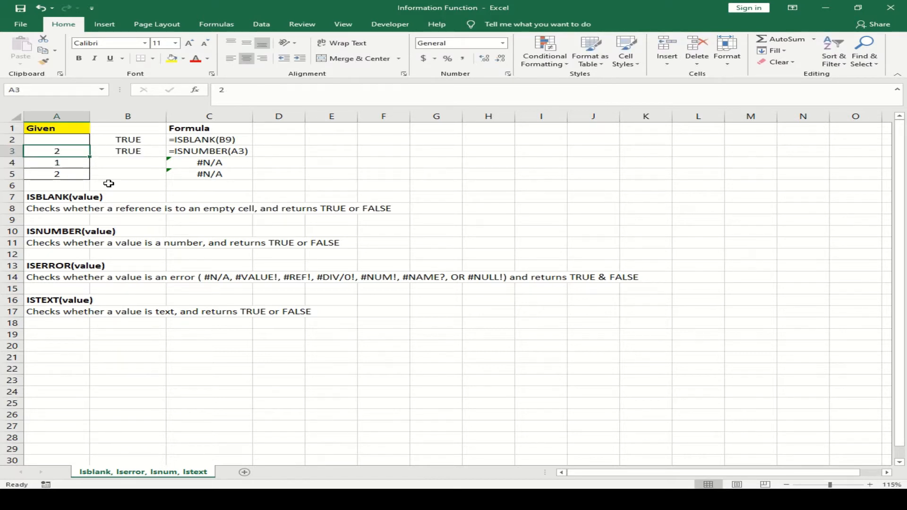
key("Right")
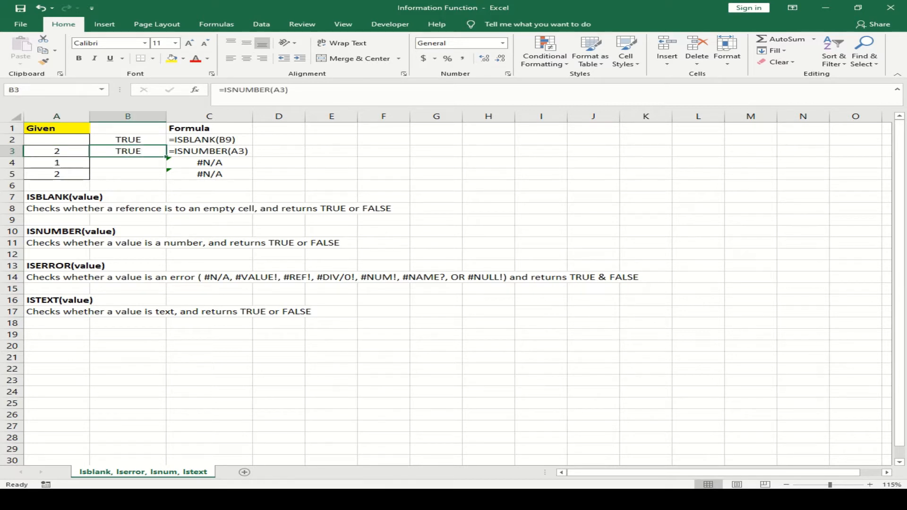
- Put the text A back into cell A3 in place of the number
left_click(42, 152)
type("A")
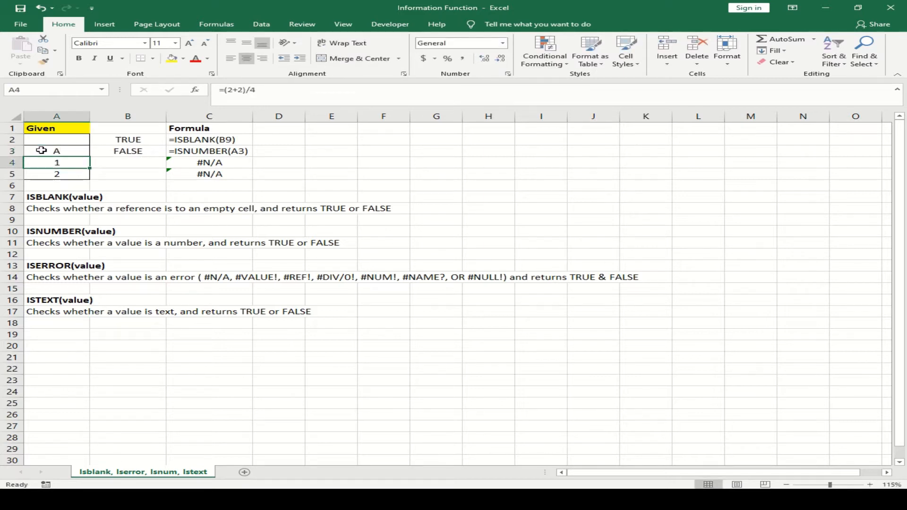
left_click(41, 150)
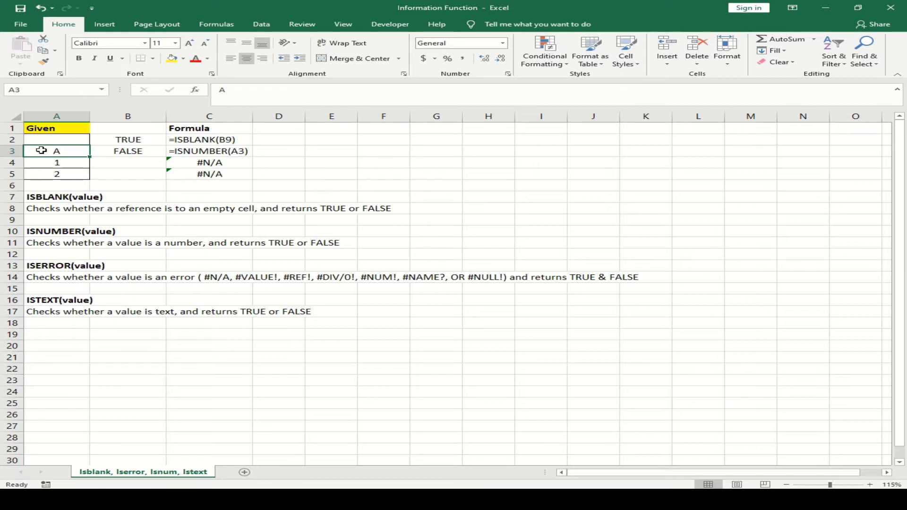
- Review the ISERROR description in rows 13 and 14, and enter the formula =ISERROR(A4) in cell B4
key("Right")
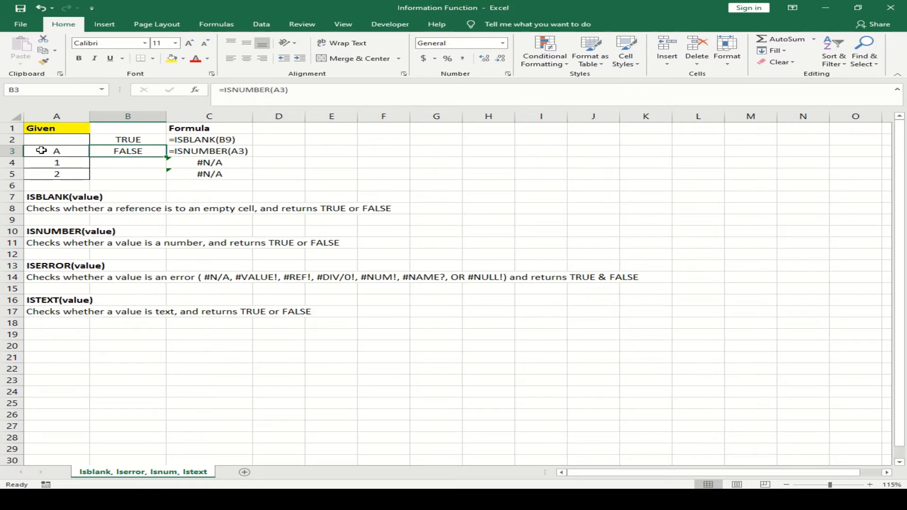
key("Down")
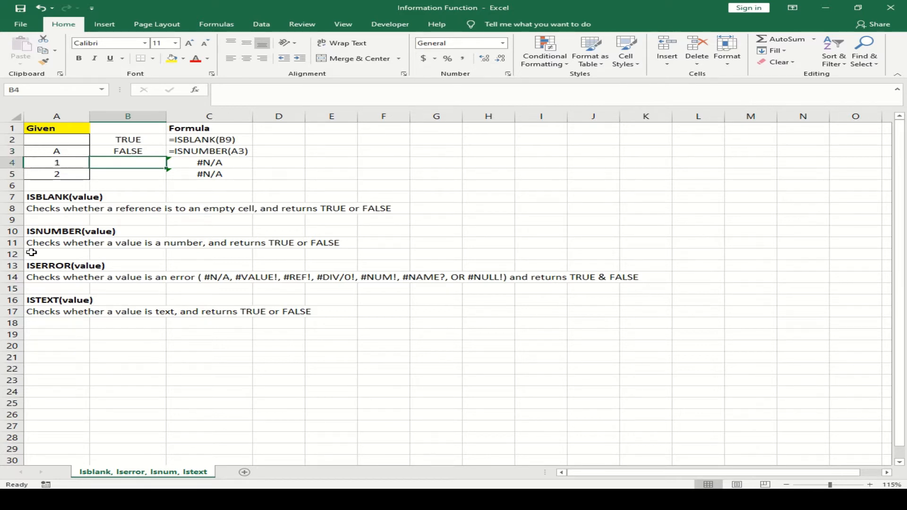
left_click(10, 265)
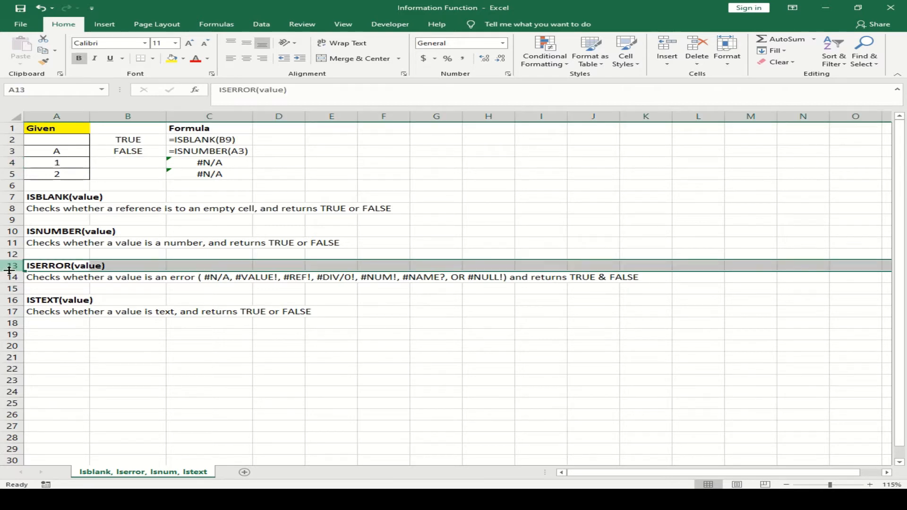
left_click(12, 278)
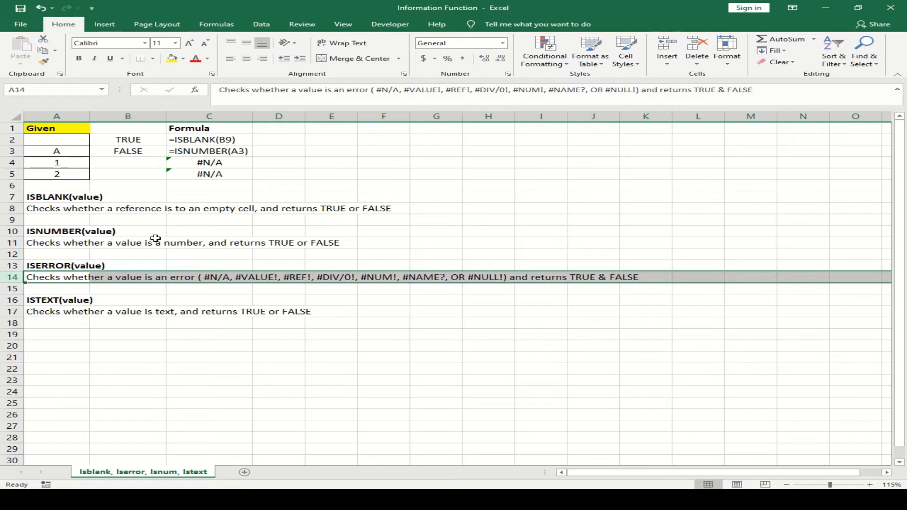
left_click(116, 165)
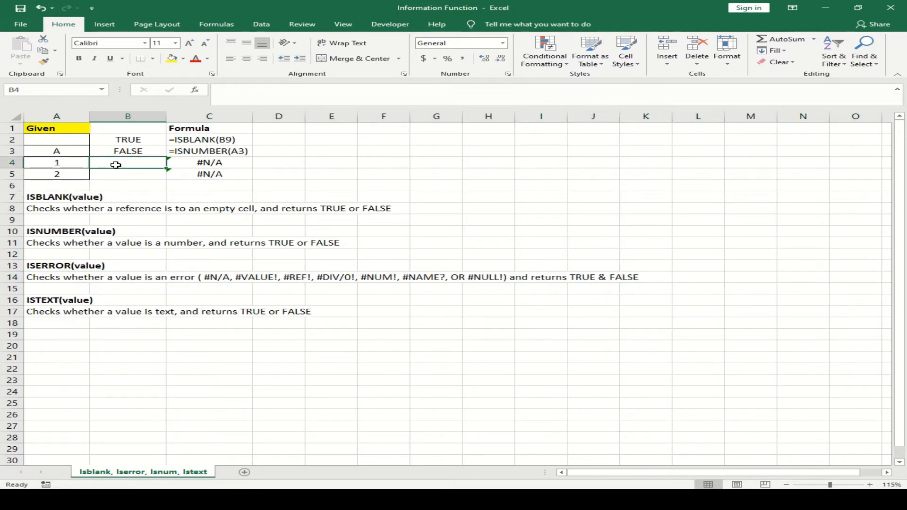
type("=ISER")
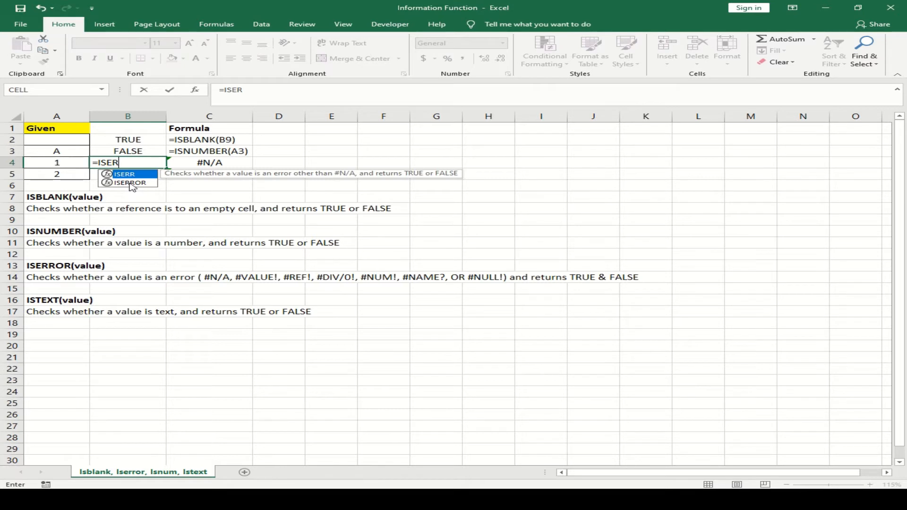
double_click(131, 183)
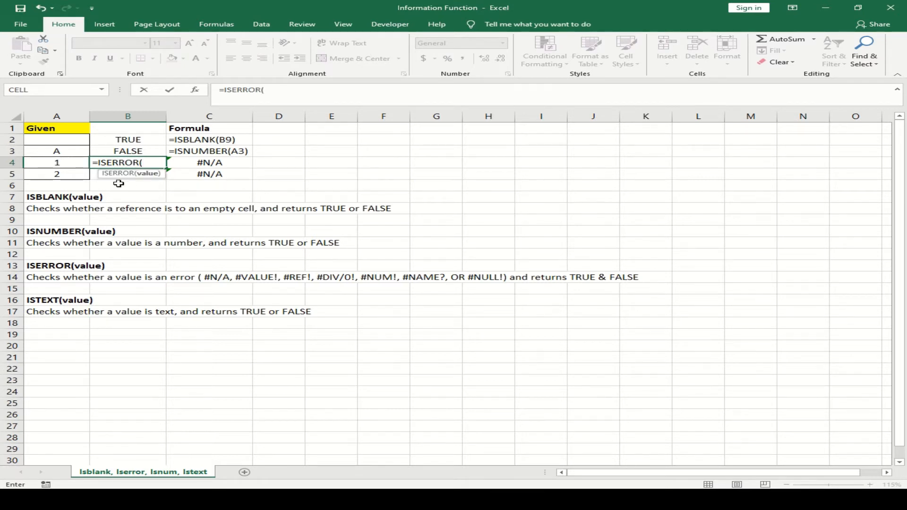
left_click(45, 162)
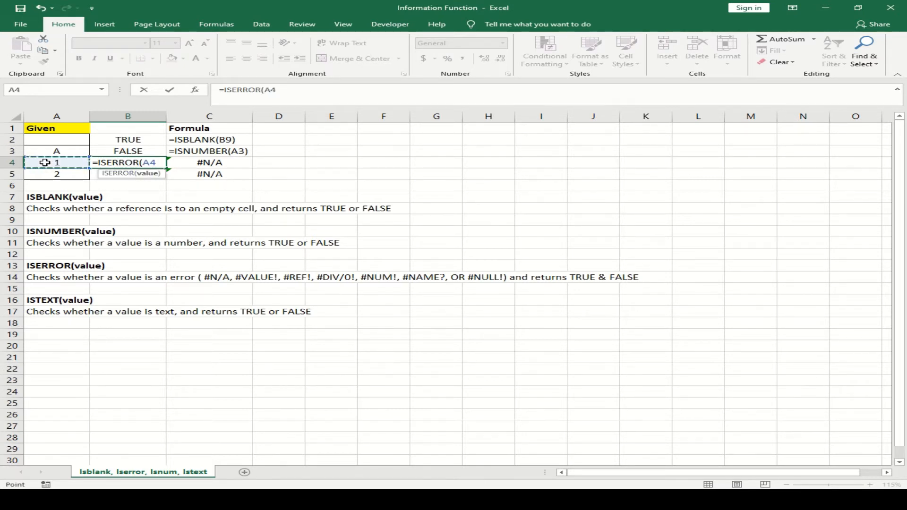
type(")")
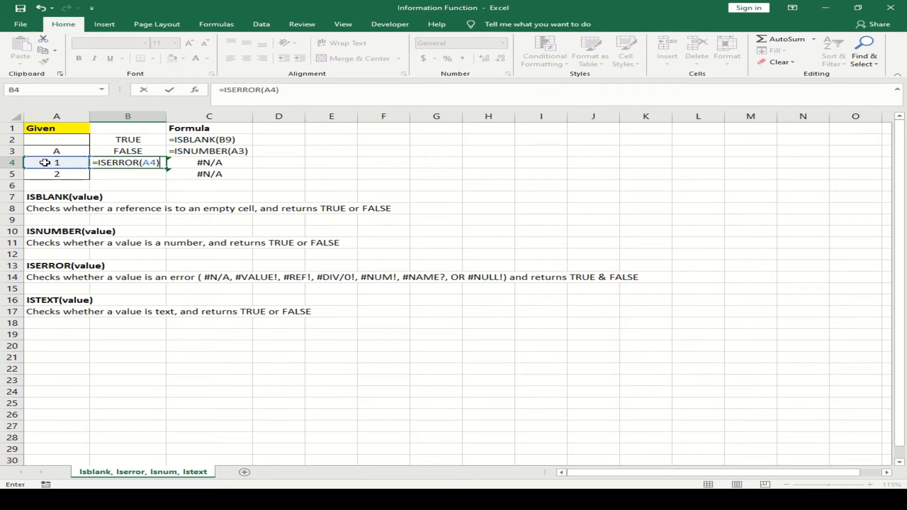
key("Return")
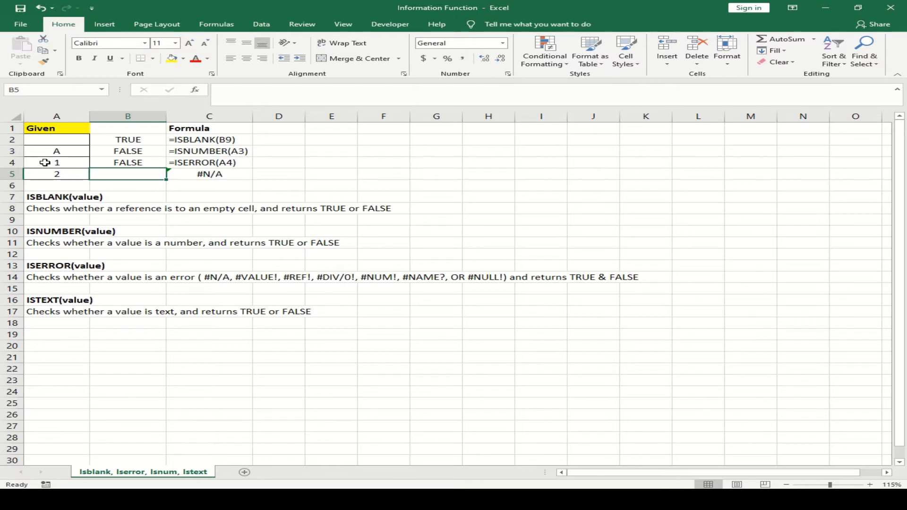
- Try to change the formula in cell A4 to =(2+2)/4A and accept the suggested correction to =(2+2)/A4
left_click(45, 162)
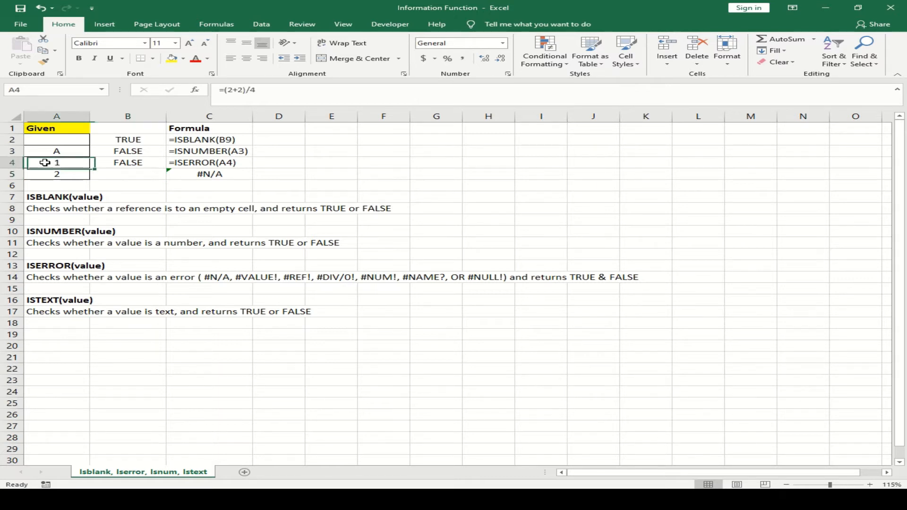
left_click(259, 90)
type("A")
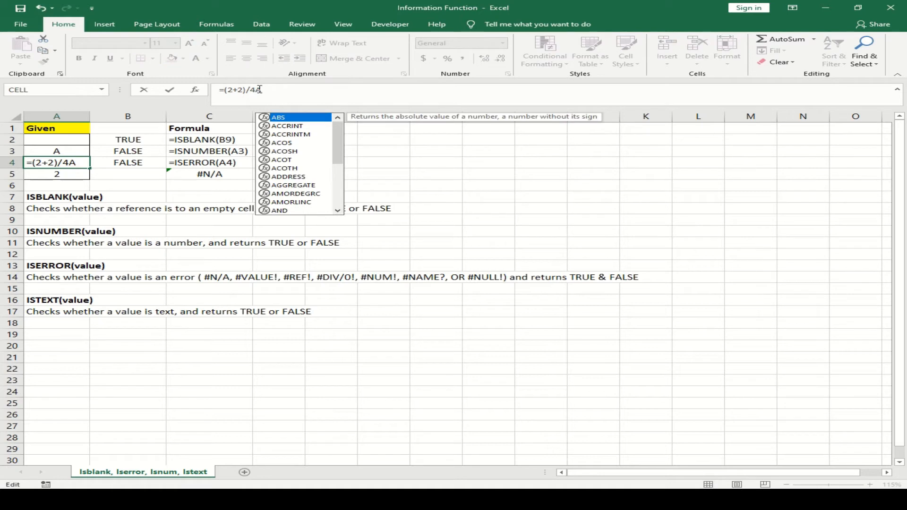
key("Return")
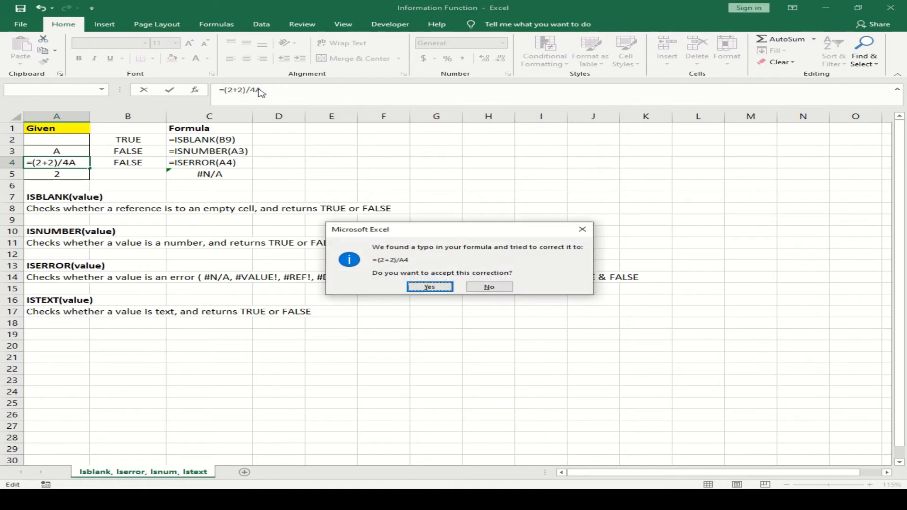
key("Return")
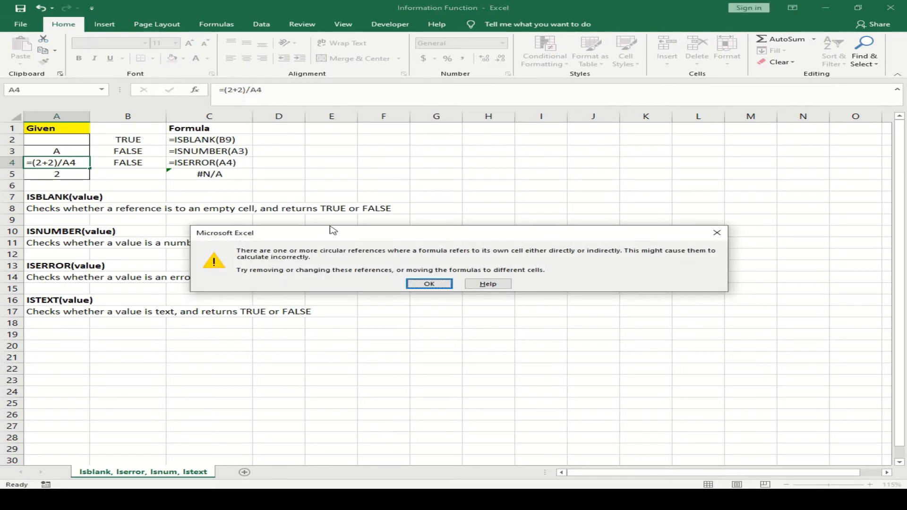
left_click(429, 284)
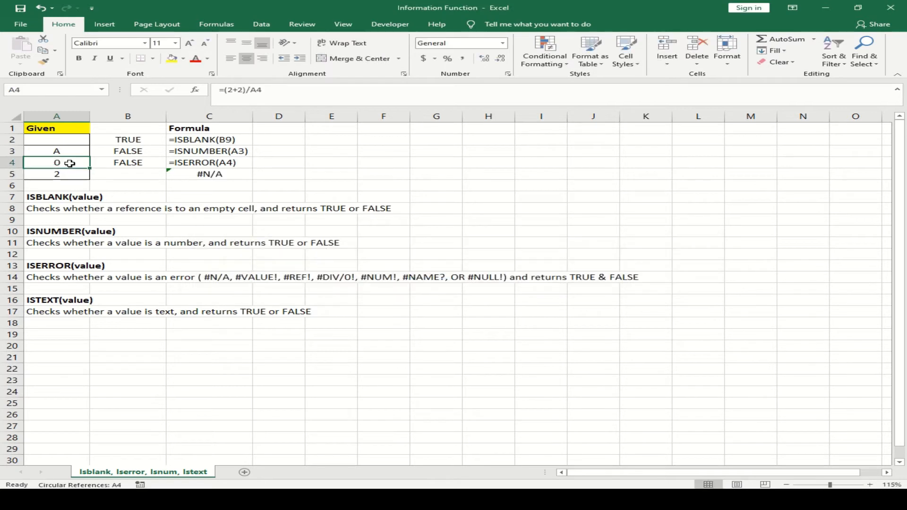
- Change the formula in cell A4 to =(2+2)/A to test the ISERROR formula in B4 with an error value
left_click(265, 89)
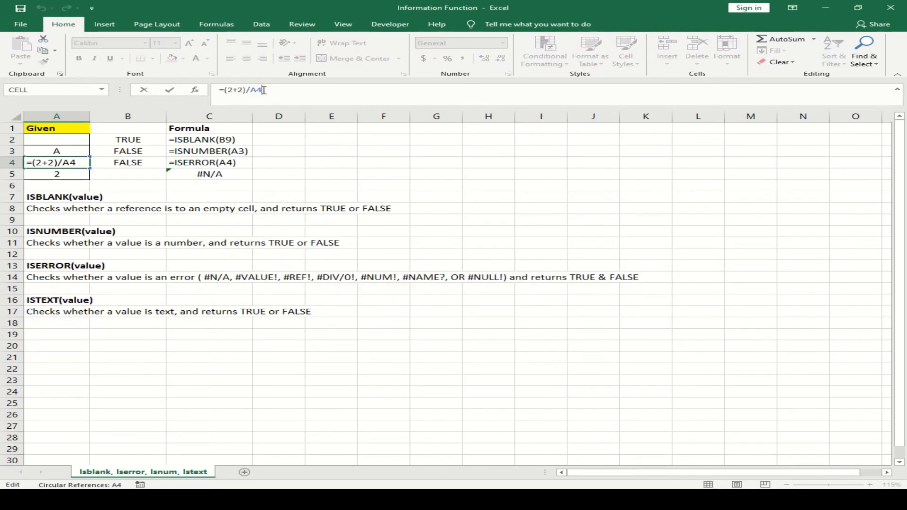
key("BackSpace")
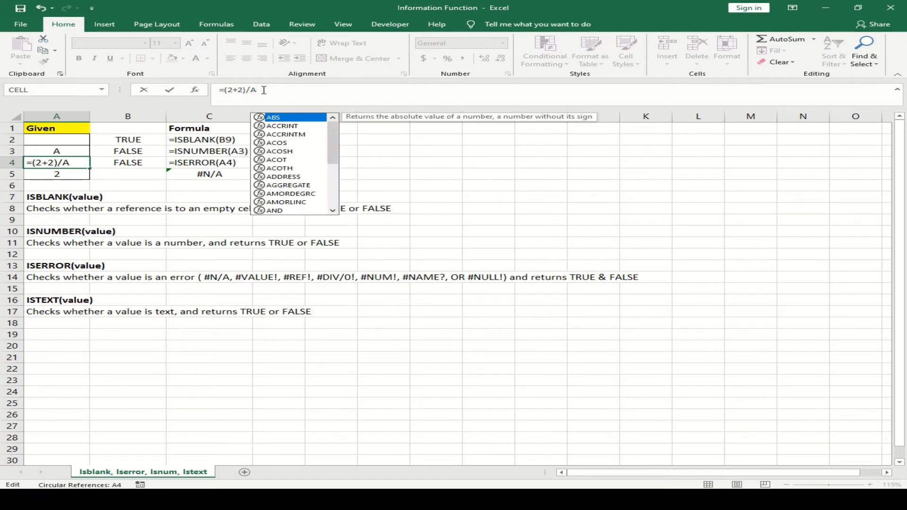
key("Return")
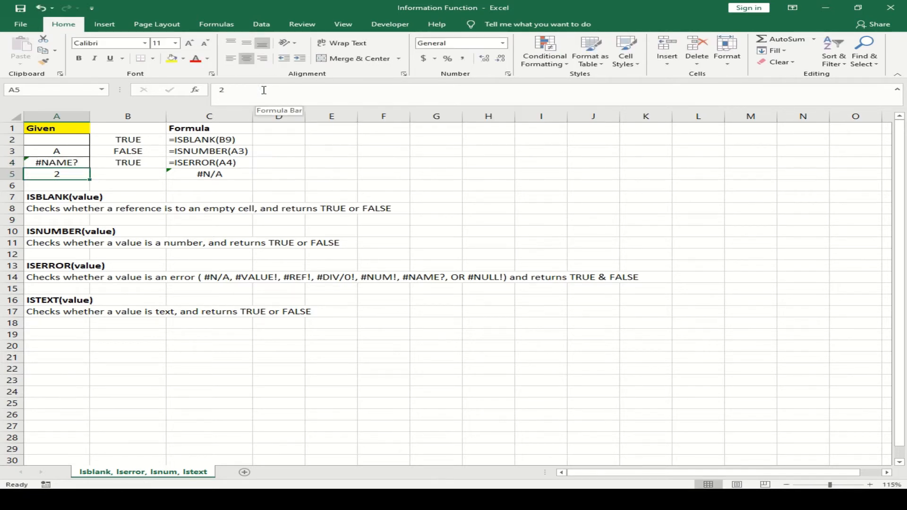
left_click(119, 167)
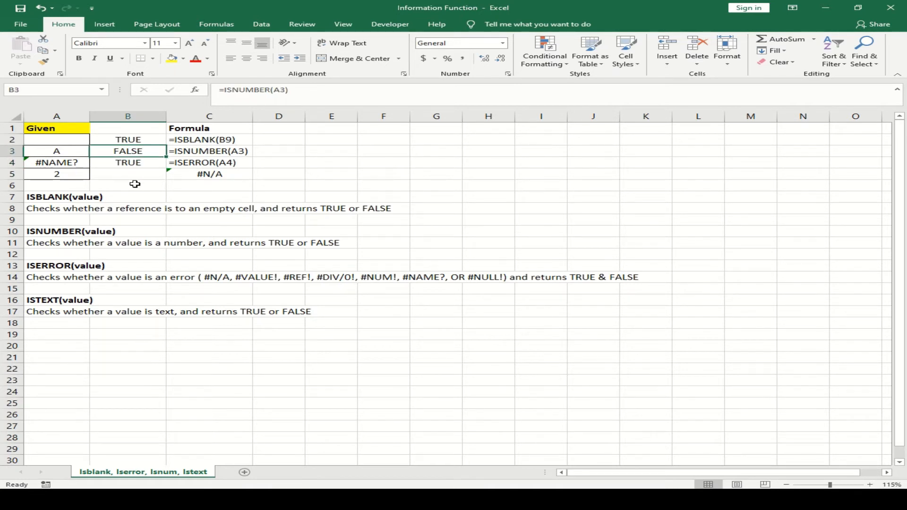
- Restore the formula in cell A4 to =(2+2)/4 and recheck the ISERROR formula in B4
key("Left")
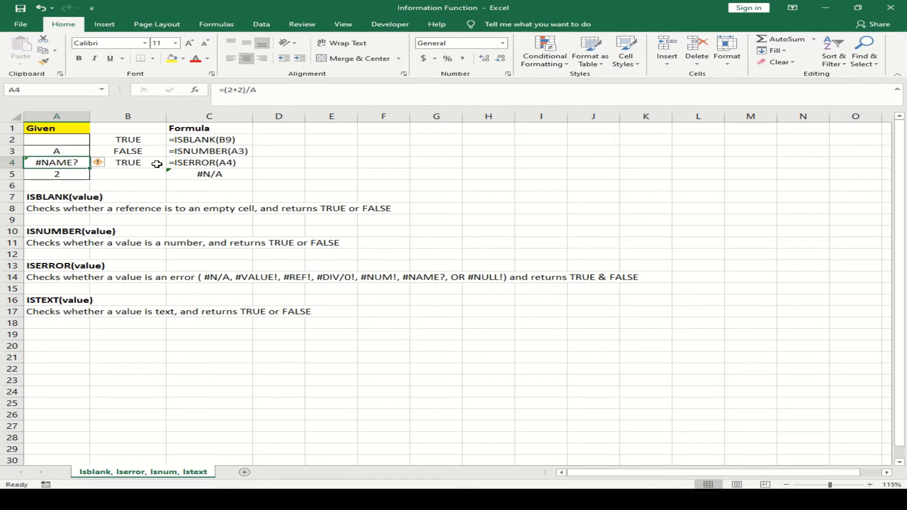
left_click(269, 90)
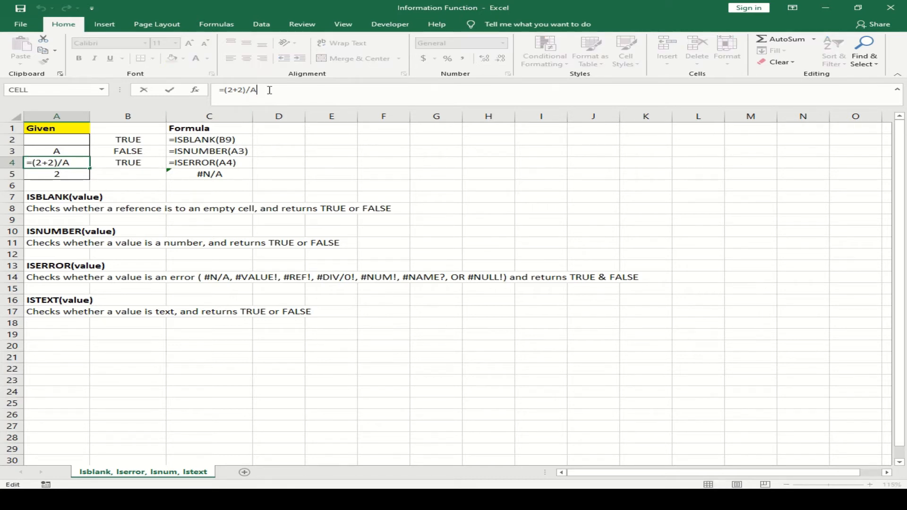
key("BackSpace")
type("4")
key("Return")
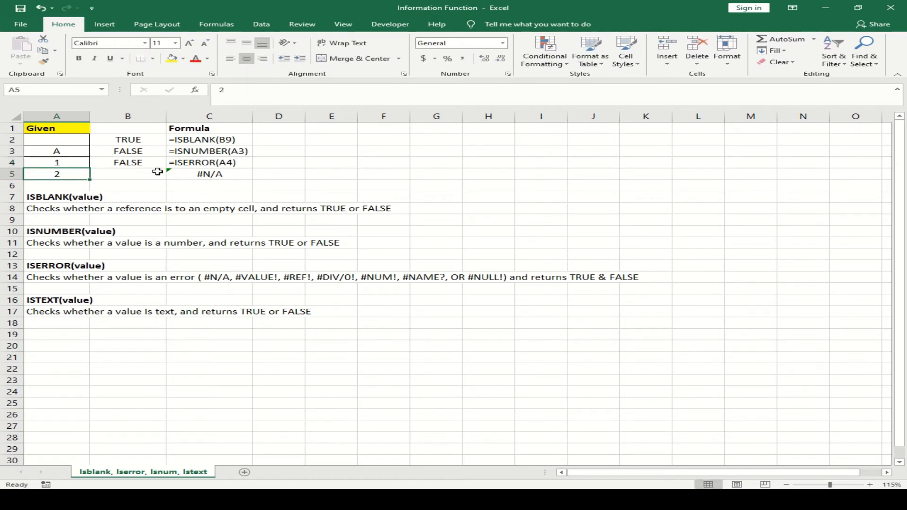
left_click(151, 165)
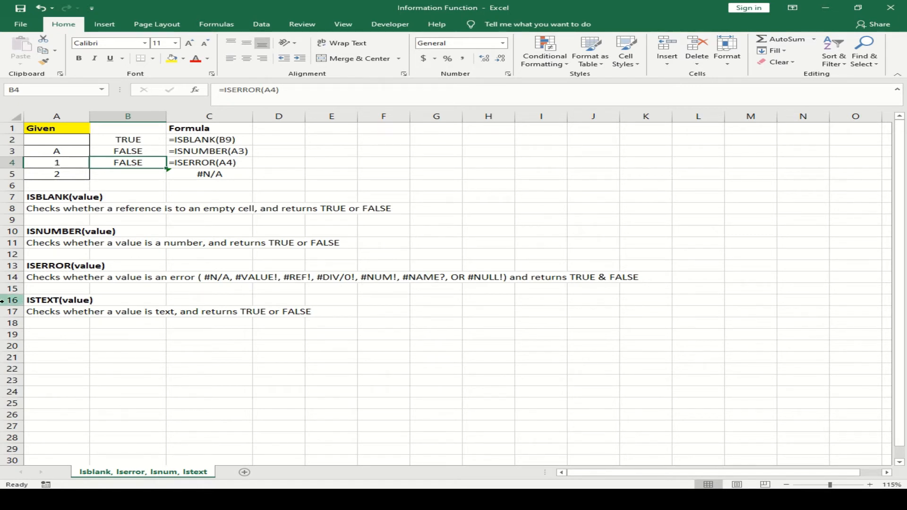
- Review the ISTEXT description in rows 16 and 17, and enter the formula =ISTEXT(A5) in cell B5
left_click(4, 265)
left_click(3, 301)
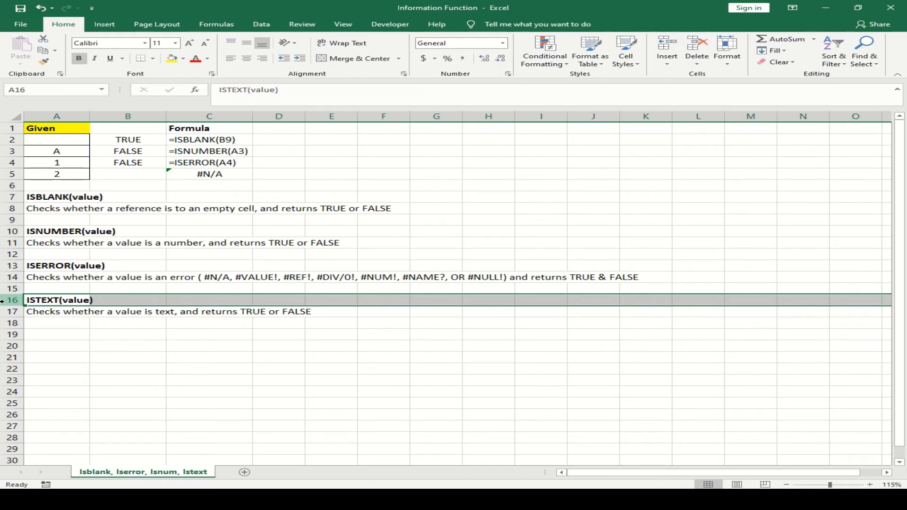
left_click(12, 312)
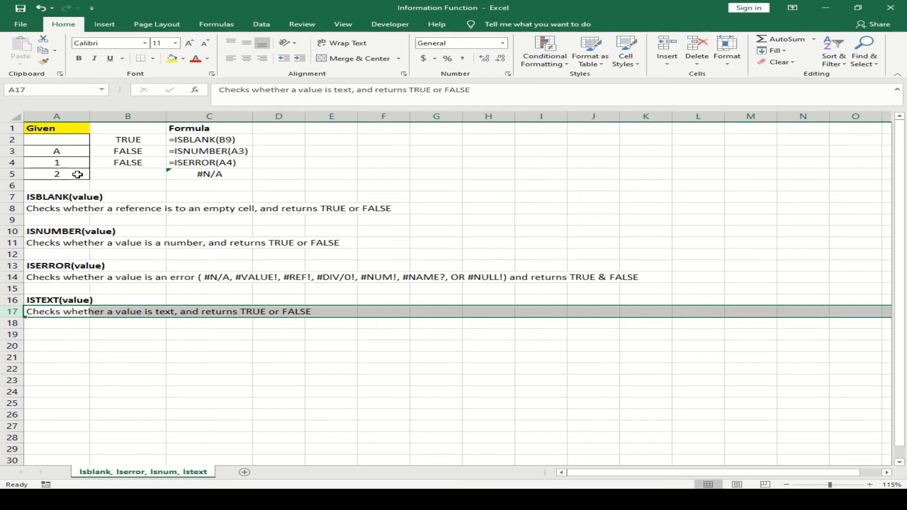
left_click(124, 175)
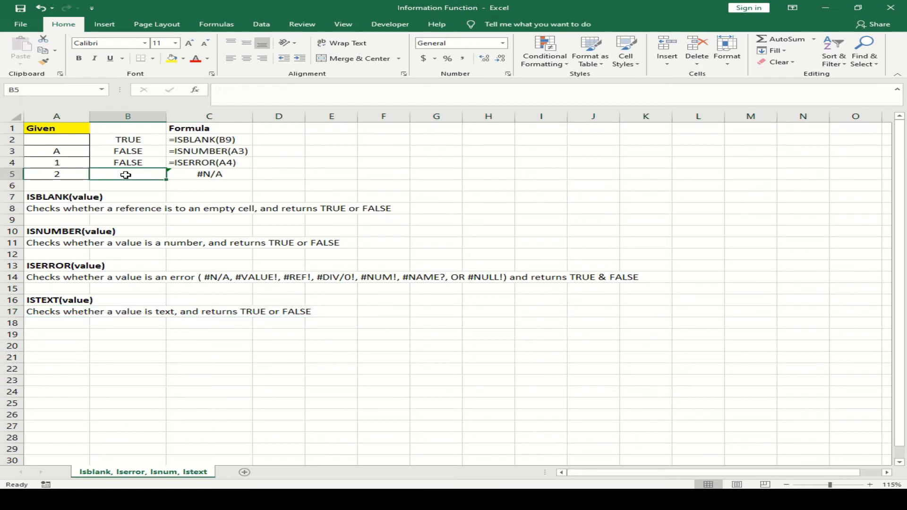
type("=IS")
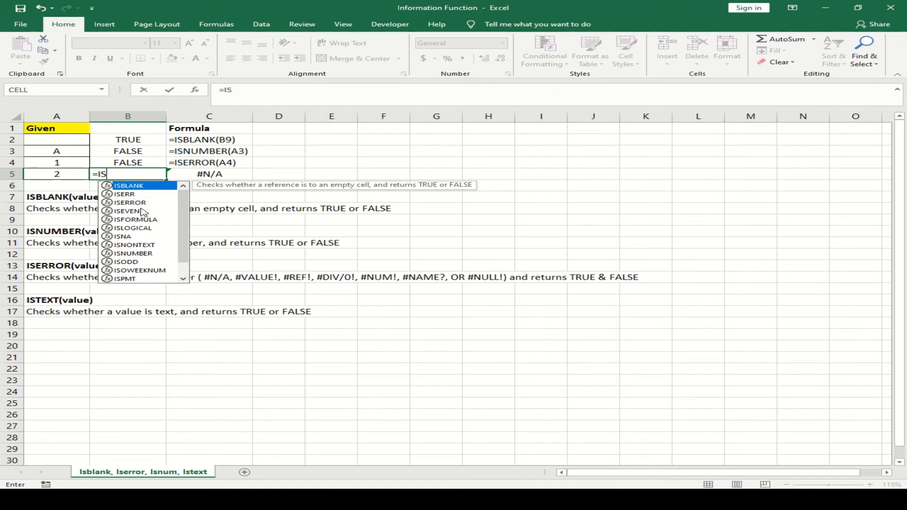
type("TE")
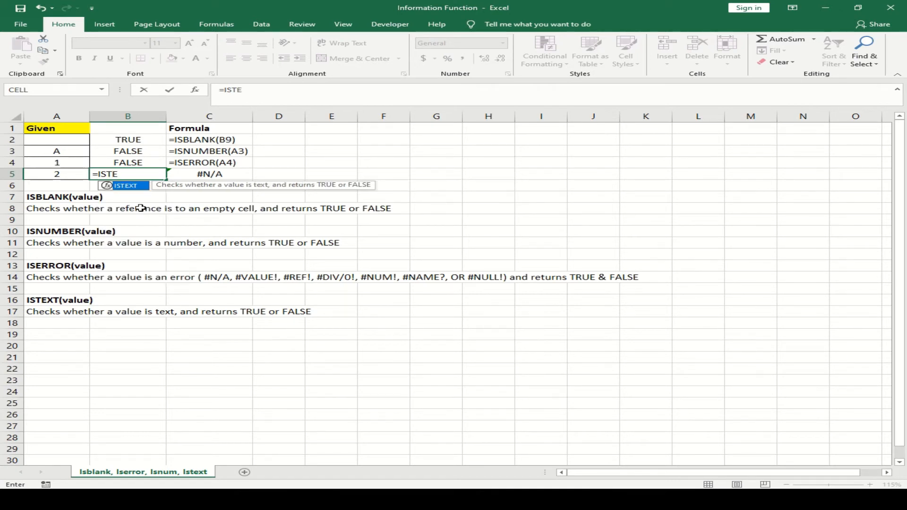
double_click(127, 185)
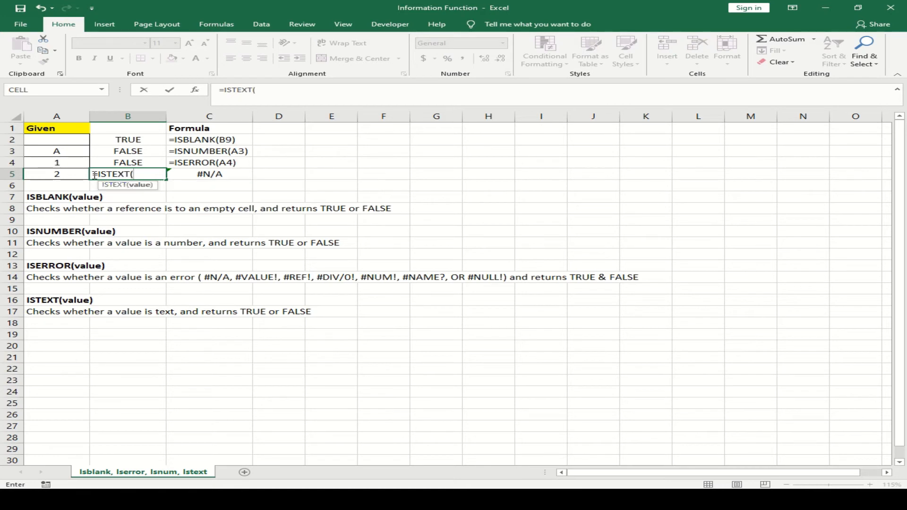
left_click(50, 175)
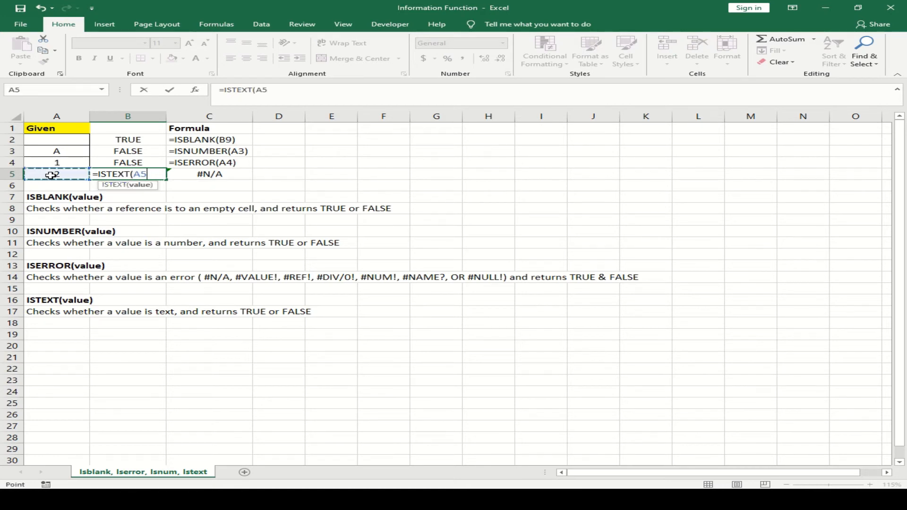
type(")")
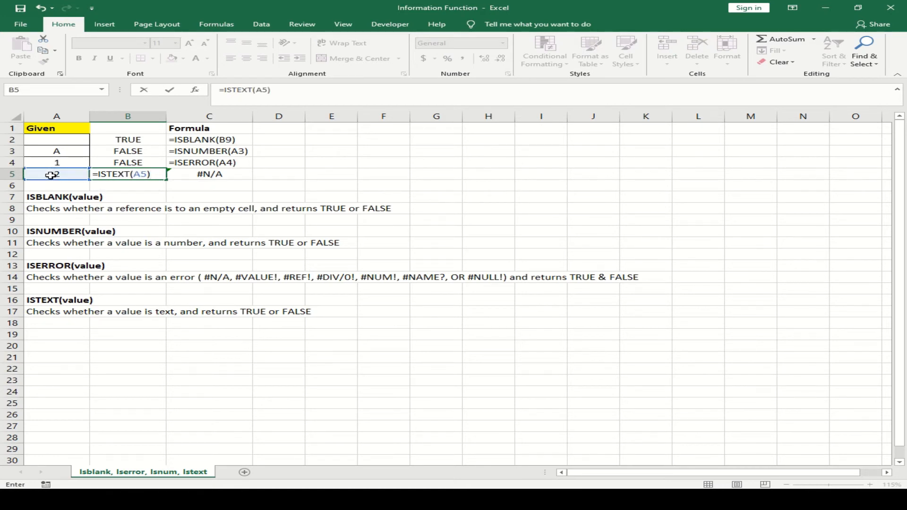
key("Return")
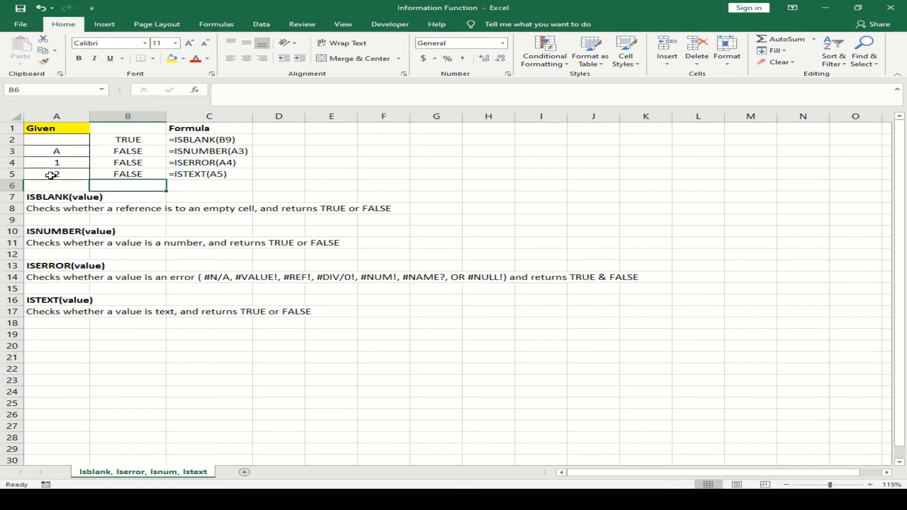
- Change the Given value in cell A5 to A2 to test the ISTEXT formula in B5 with text
key("Up")
left_click(51, 175)
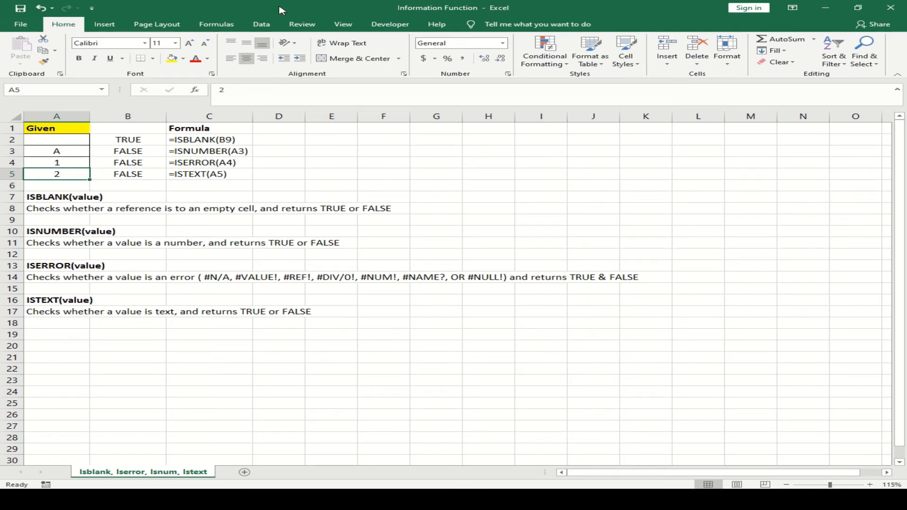
left_click(220, 90)
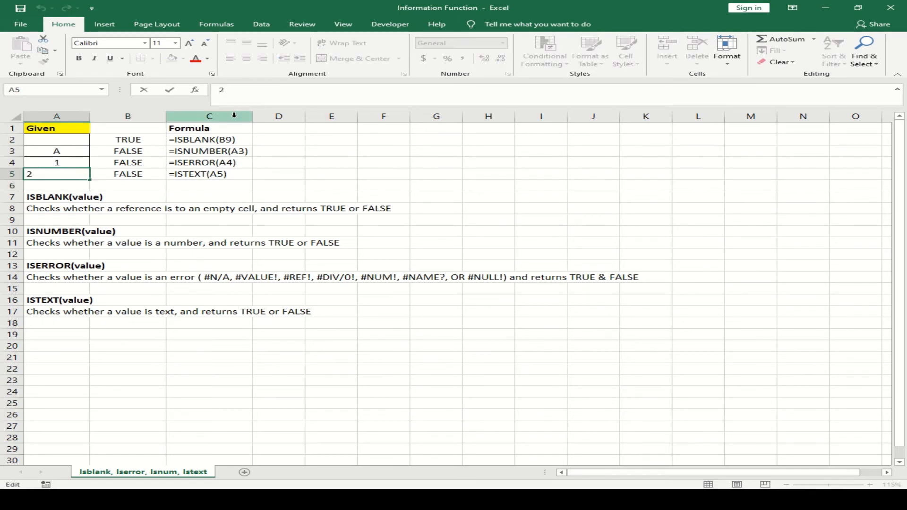
type("A")
key("Return")
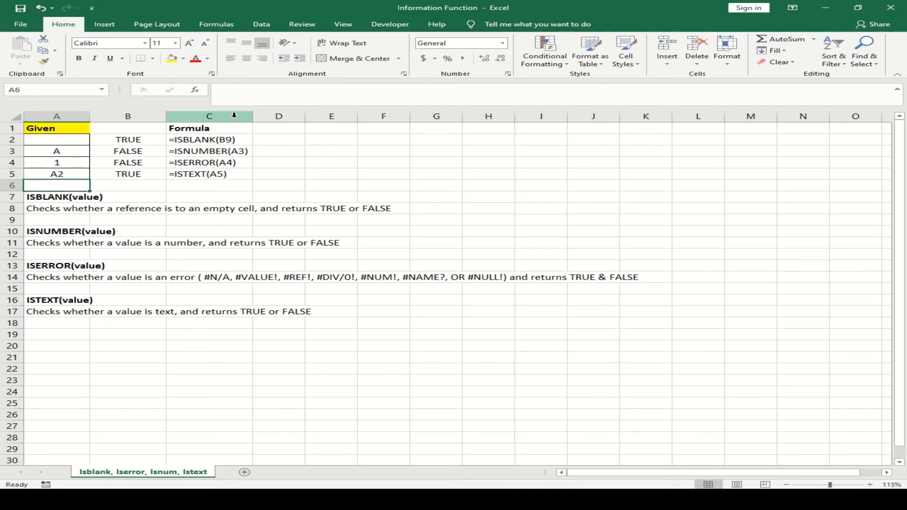
- Change the Given value in cell A5 to 2A and recheck the ISTEXT formula in B5
key("Up")
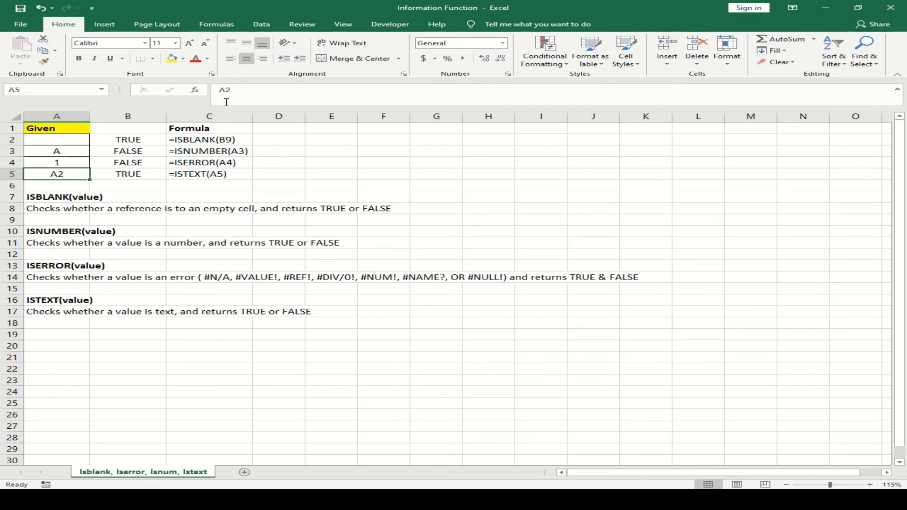
left_click(239, 90)
left_click_drag(239, 89, 218, 89)
type("2A")
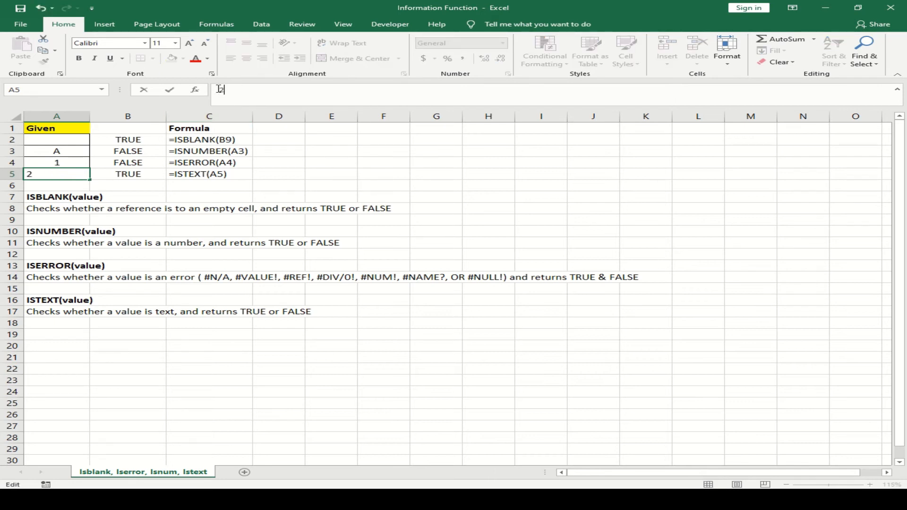
key("Return")
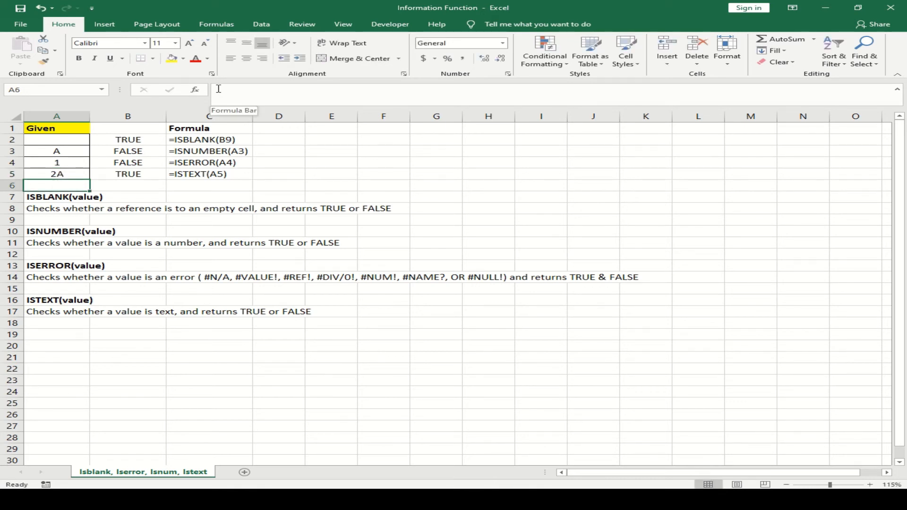
key("Up")
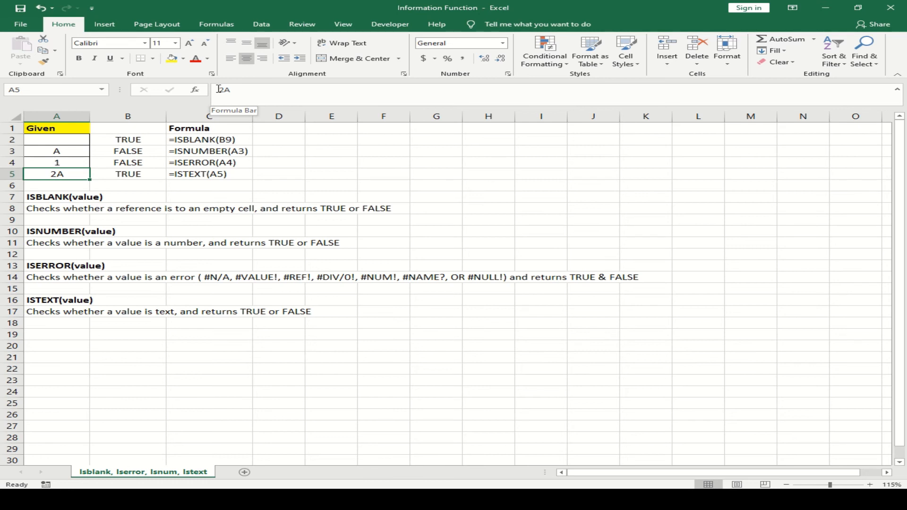
- Enter the date 09/01/2020 as text in cell F5, with a leading apostrophe
left_click(383, 174)
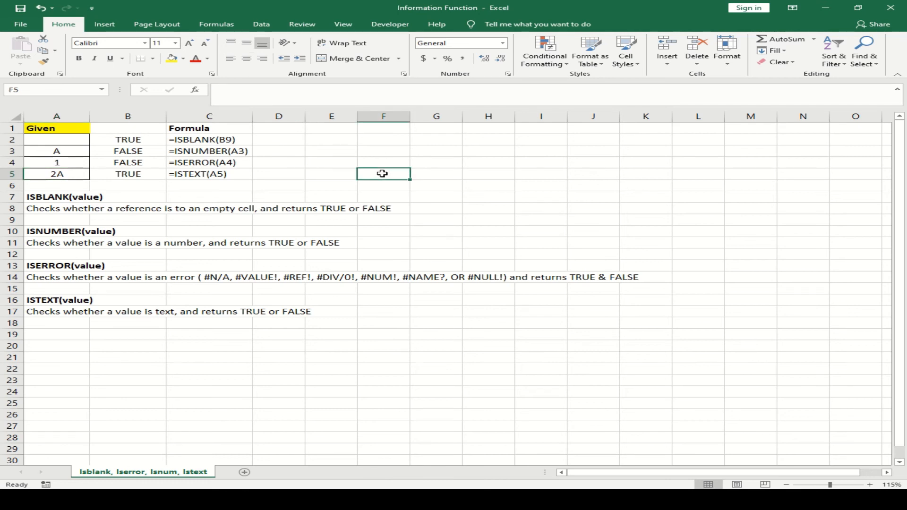
type("'")
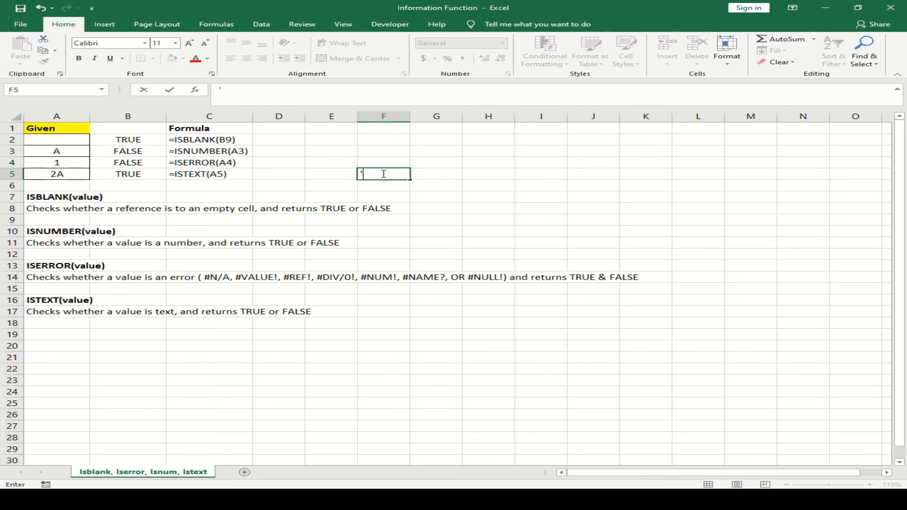
type("09/01/20")
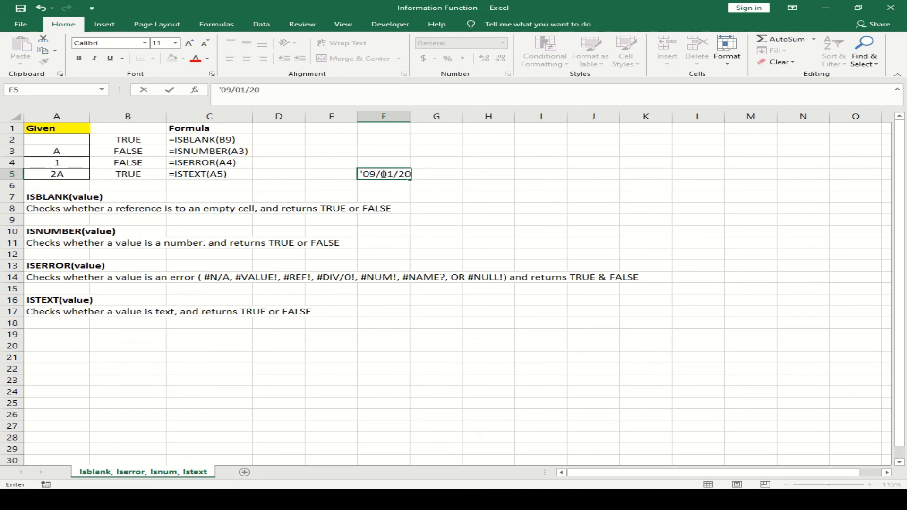
type("20")
key("Return")
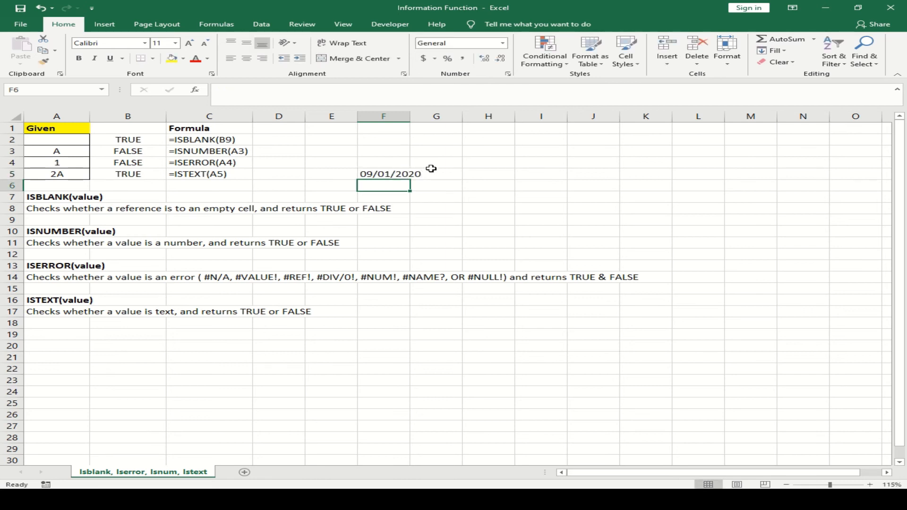
- Enter the formula =ISTEXT(F5) in cell G5 and fit column F's width to the full date
left_click(446, 173)
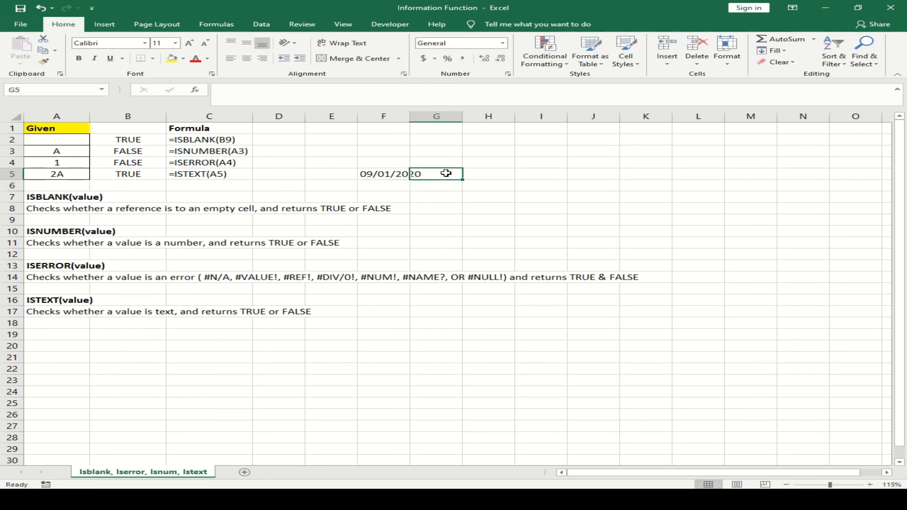
type("=")
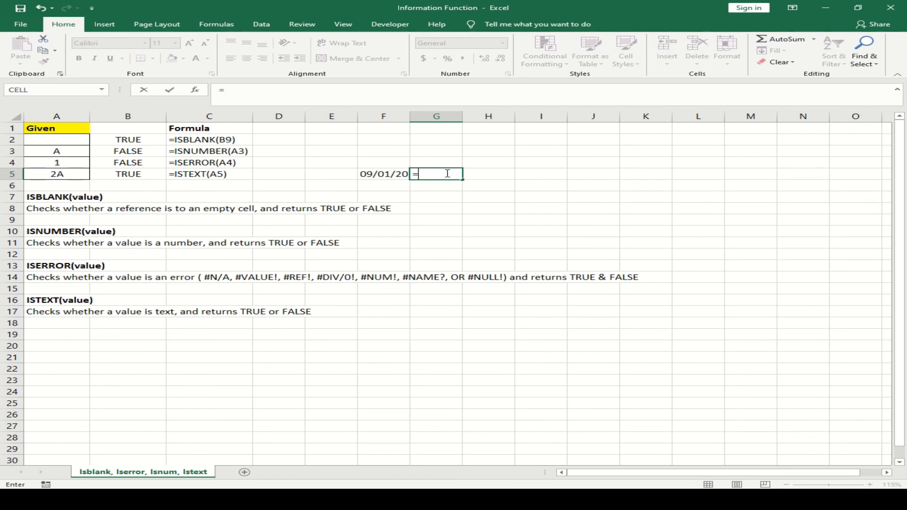
type("IS")
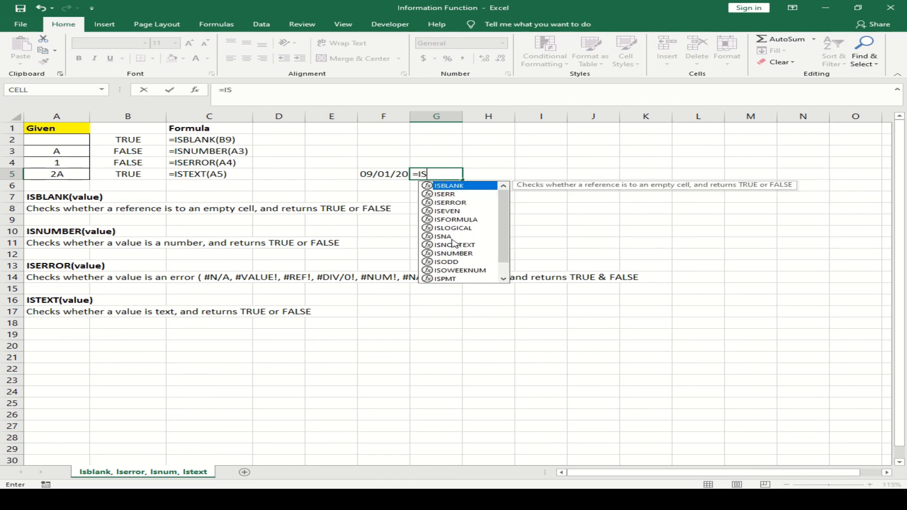
type("T")
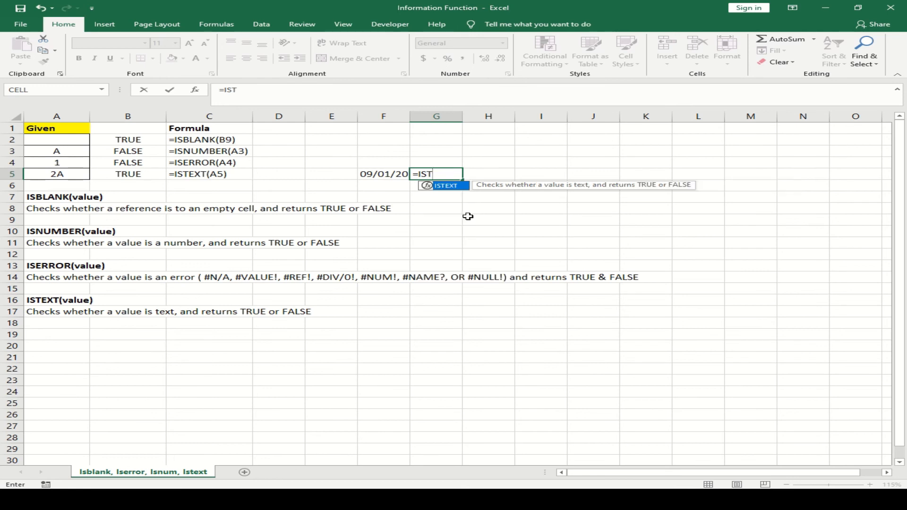
double_click(448, 187)
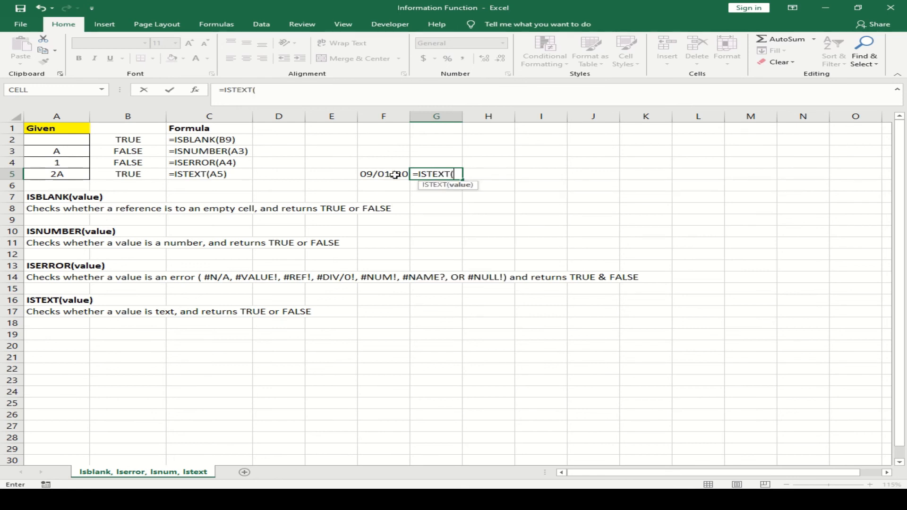
left_click(365, 174)
type(")")
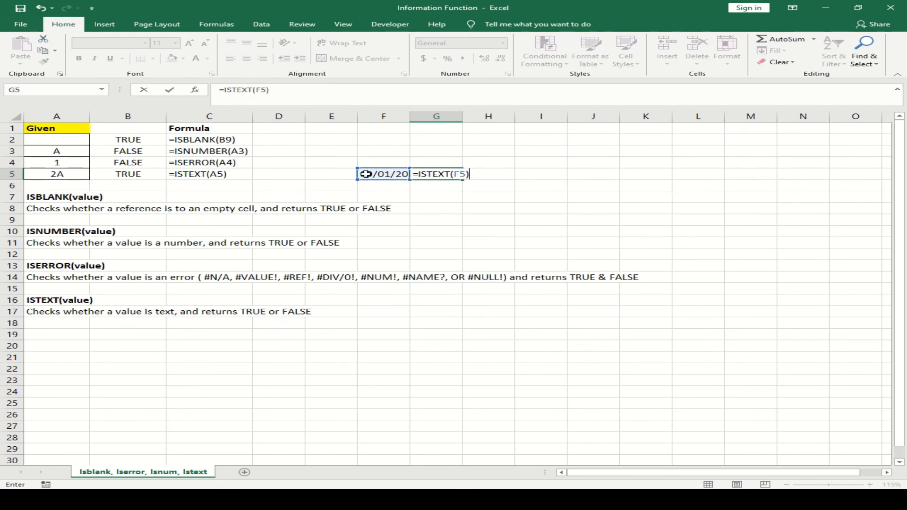
key("Return")
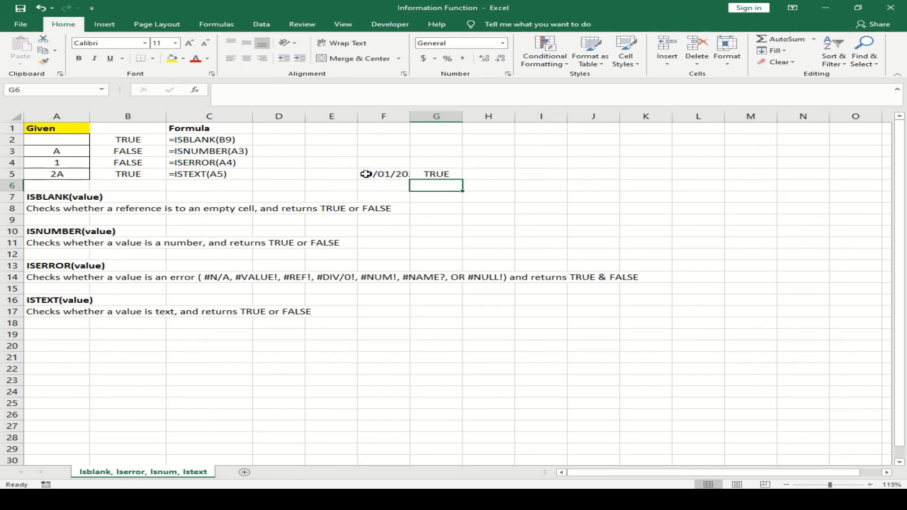
double_click(411, 117)
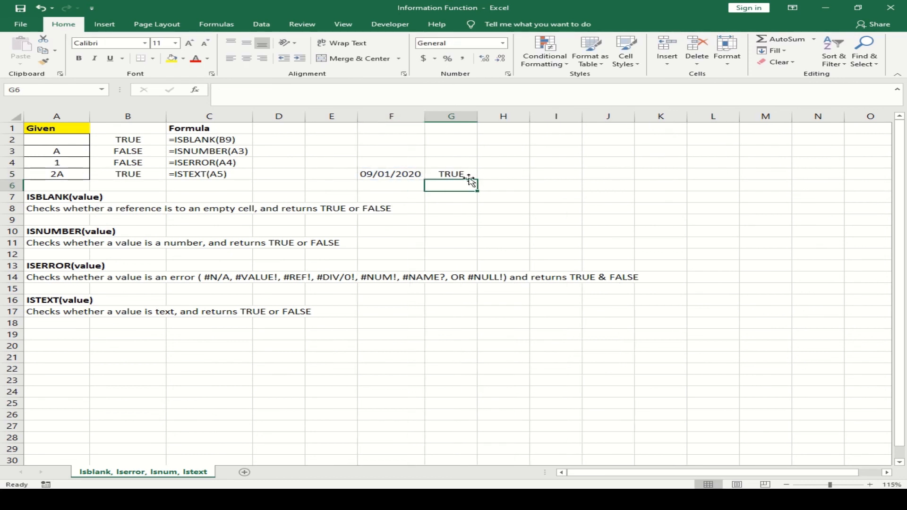
- Remove the leading apostrophe from the date in cell F5 to test the ISTEXT formula in G5 with a real date
left_click(395, 176)
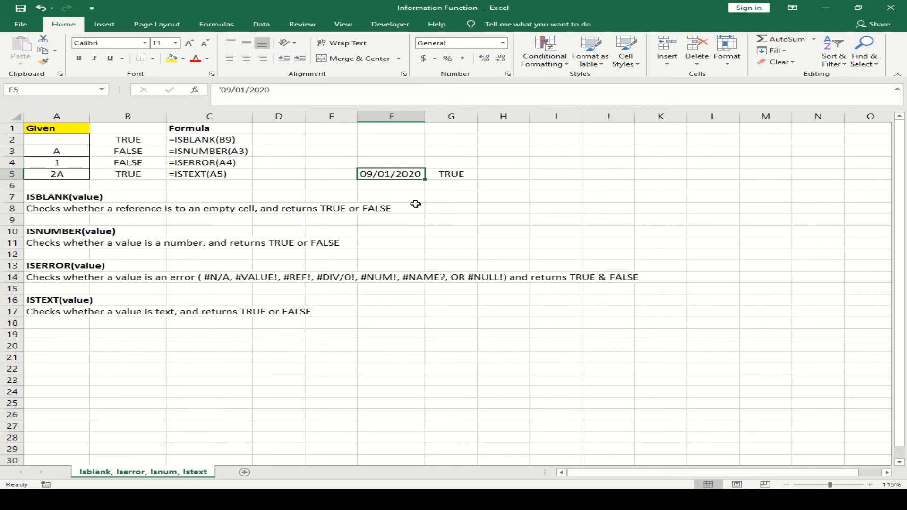
left_click(222, 89)
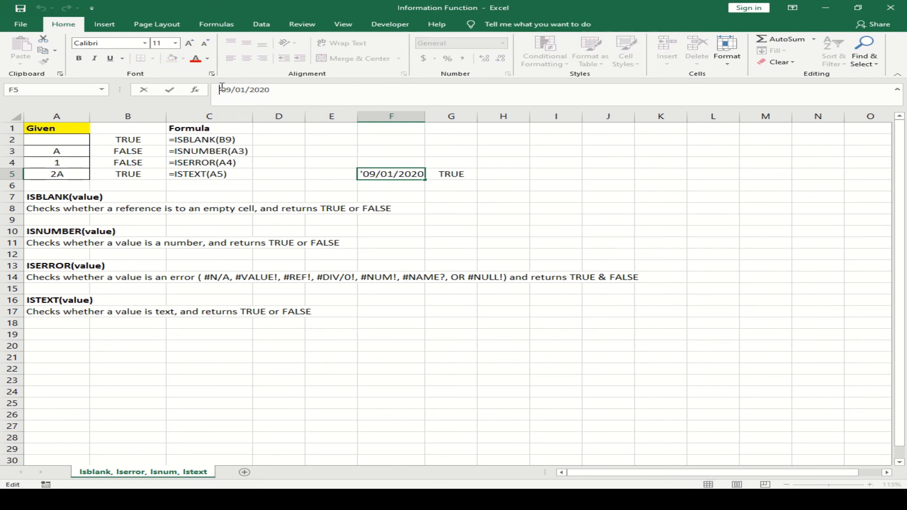
left_click_drag(222, 89, 219, 88)
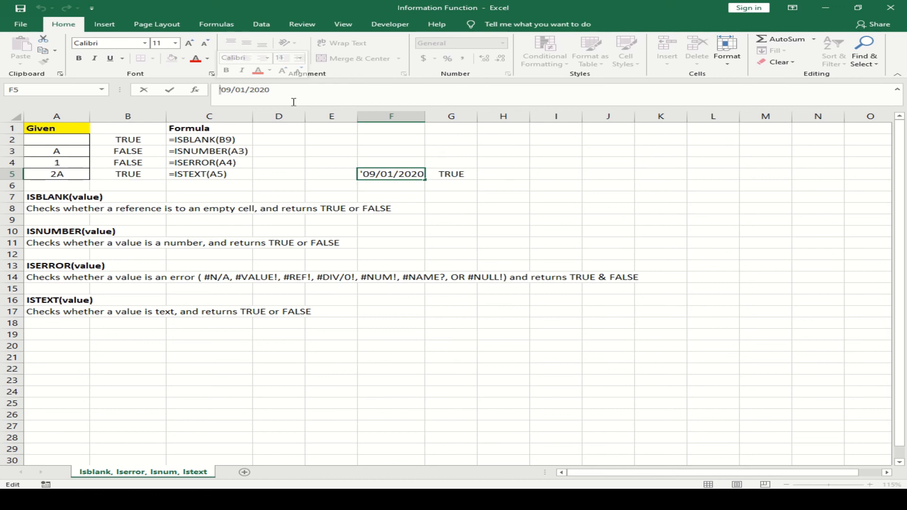
key("BackSpace")
key("Return")
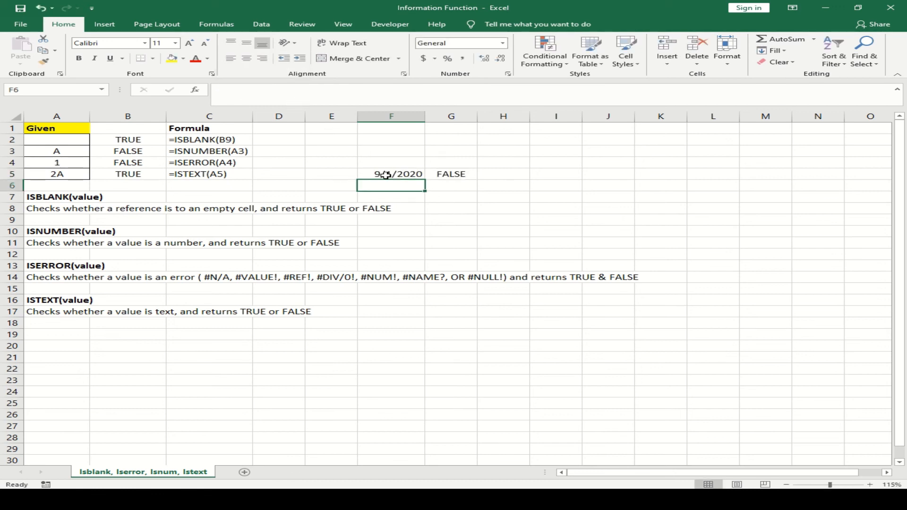
- Put the leading apostrophe back before the date in cell F5 and recheck the ISTEXT formula in G5
left_click(386, 176)
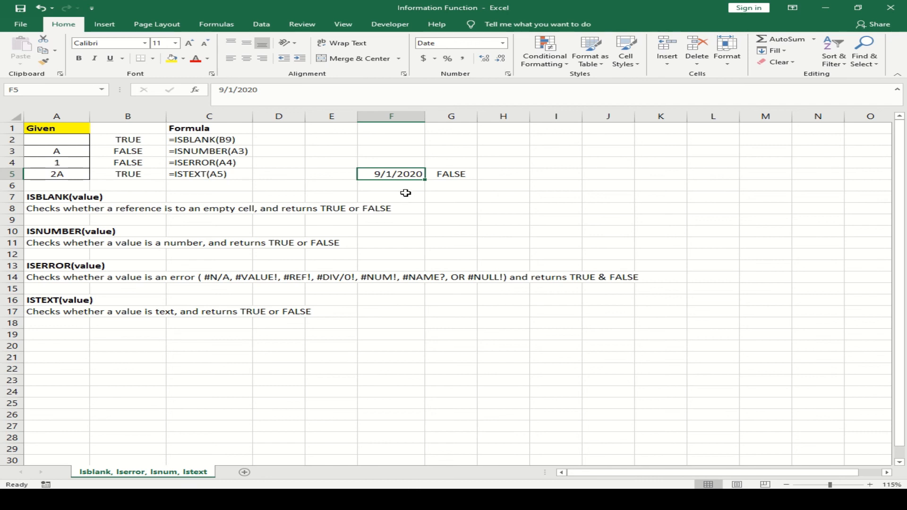
left_click(219, 93)
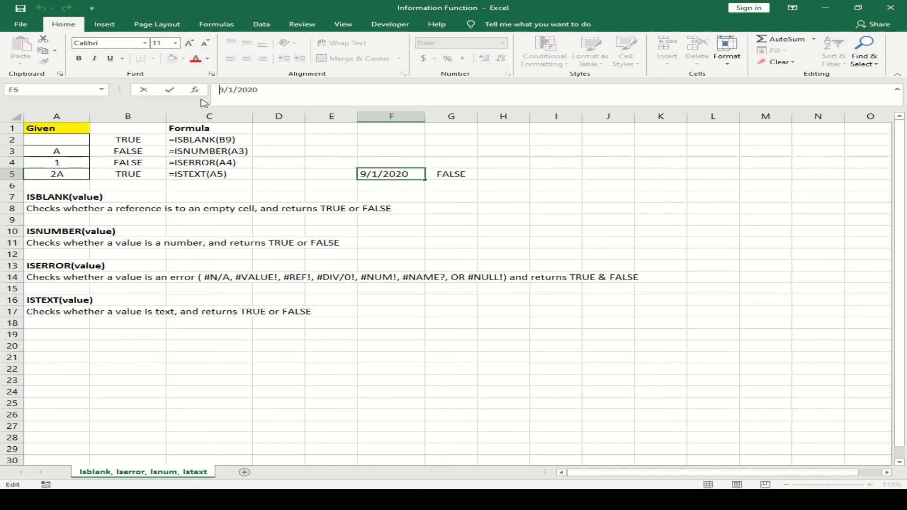
type("'")
key("Return")
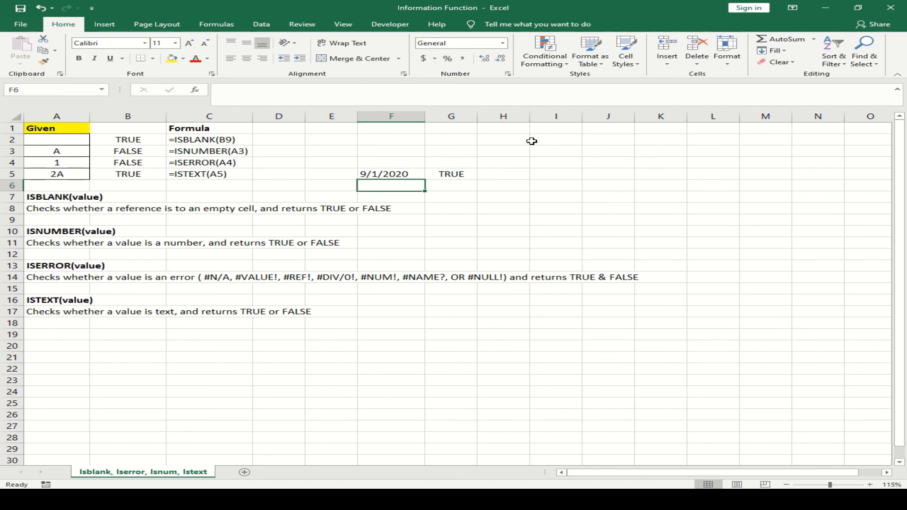
left_click(407, 173)
left_click(449, 173)
left_click(392, 172)
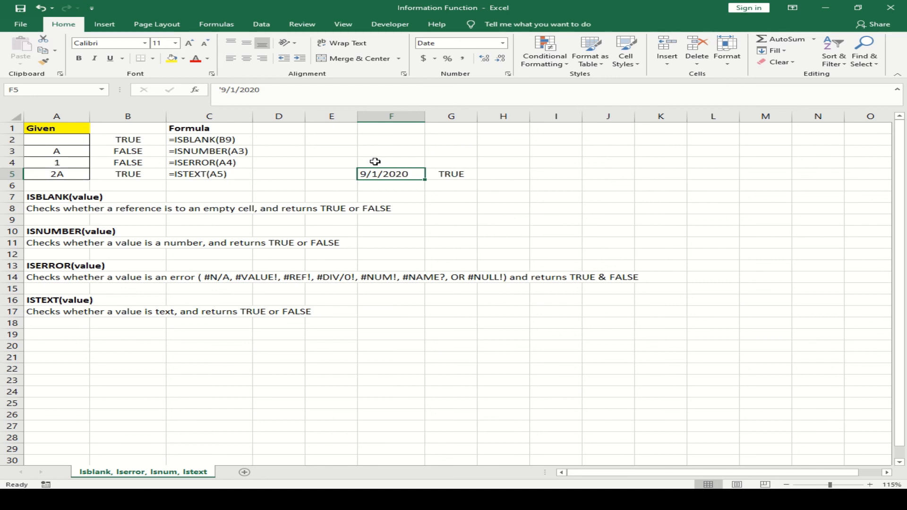
- Clear the test date and its ISTEXT formula from the range F4:G5
left_click(377, 164)
left_click_drag(378, 170, 449, 160)
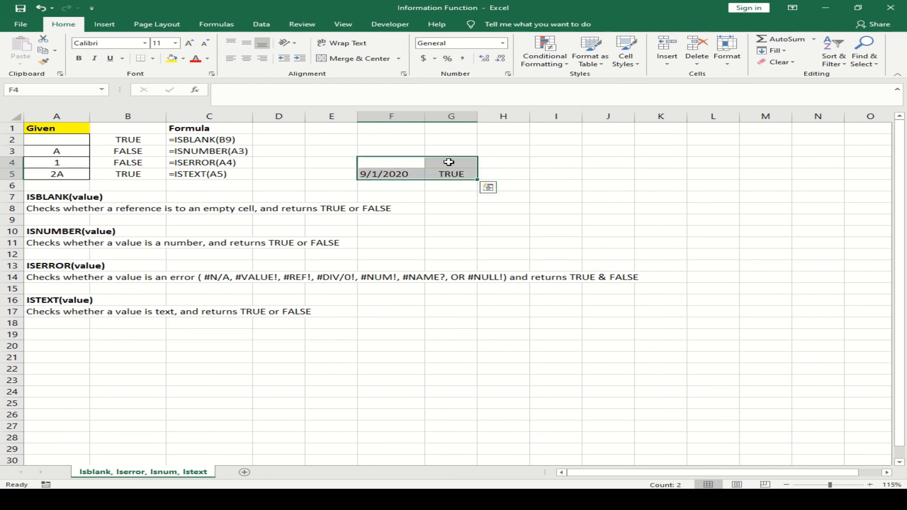
key("Delete")
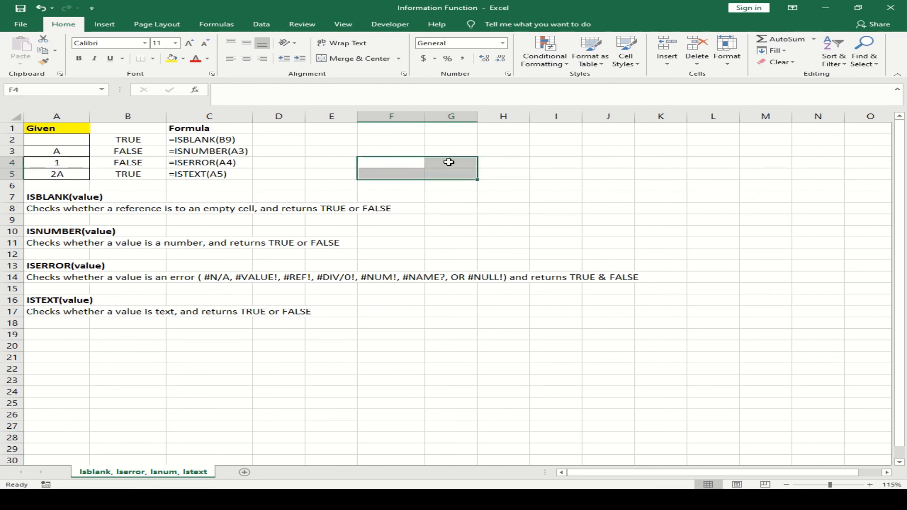